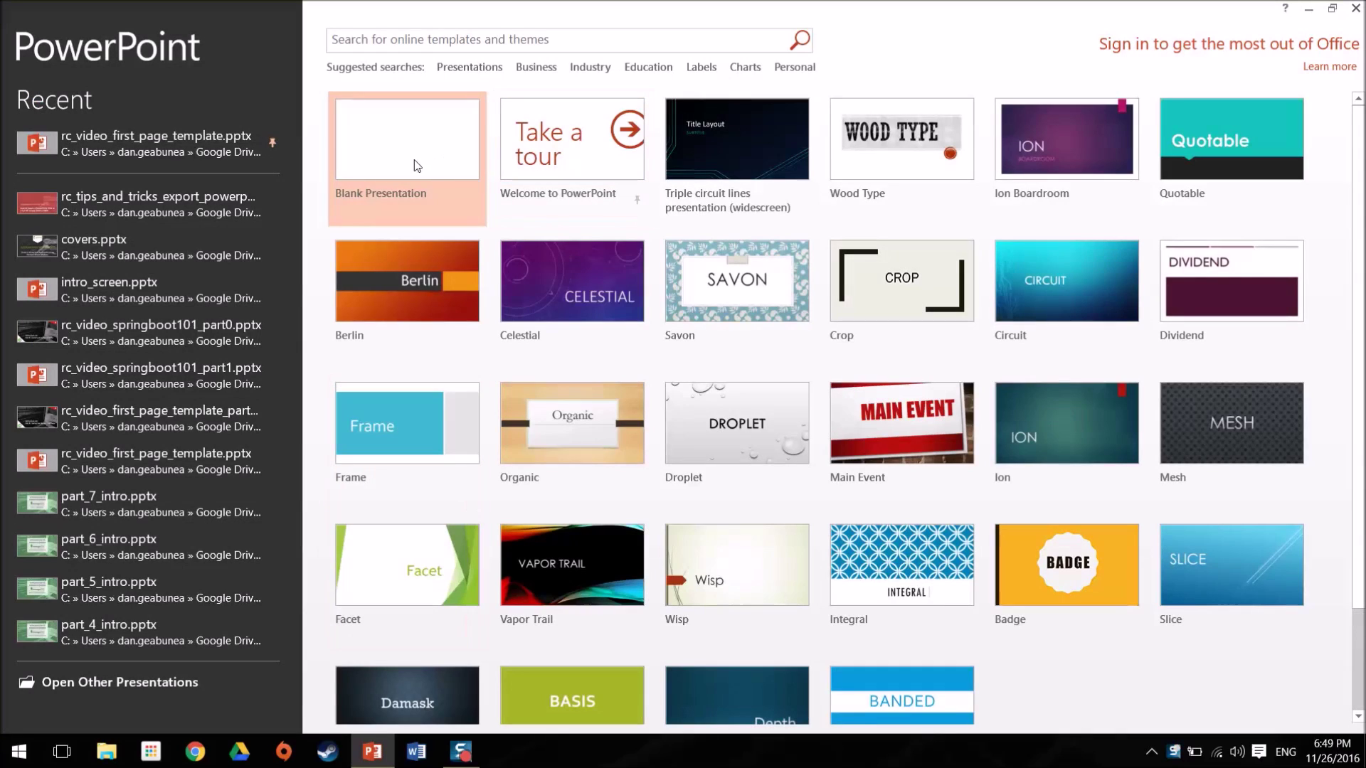
- Start a blank presentation and delete its title and subtitle placeholders
left_click(414, 162)
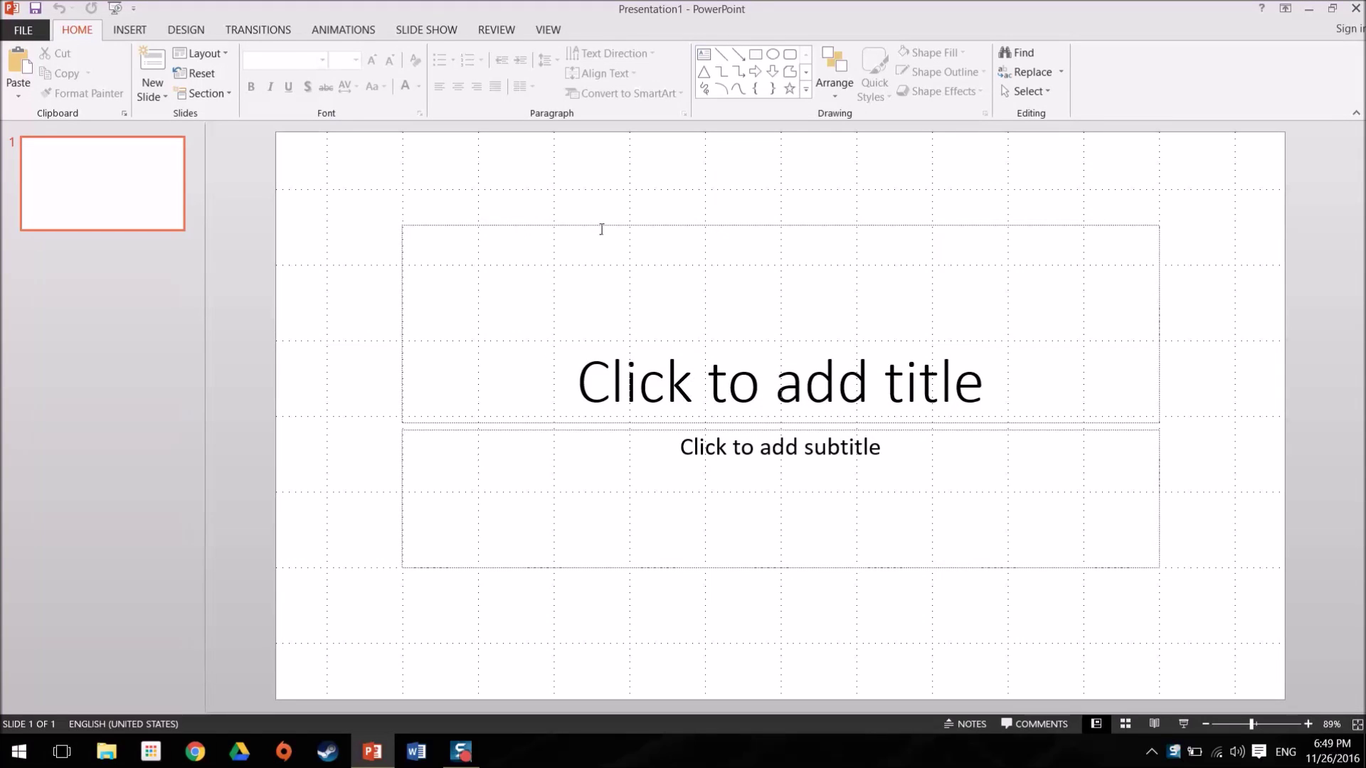
left_click(601, 225)
key("Delete")
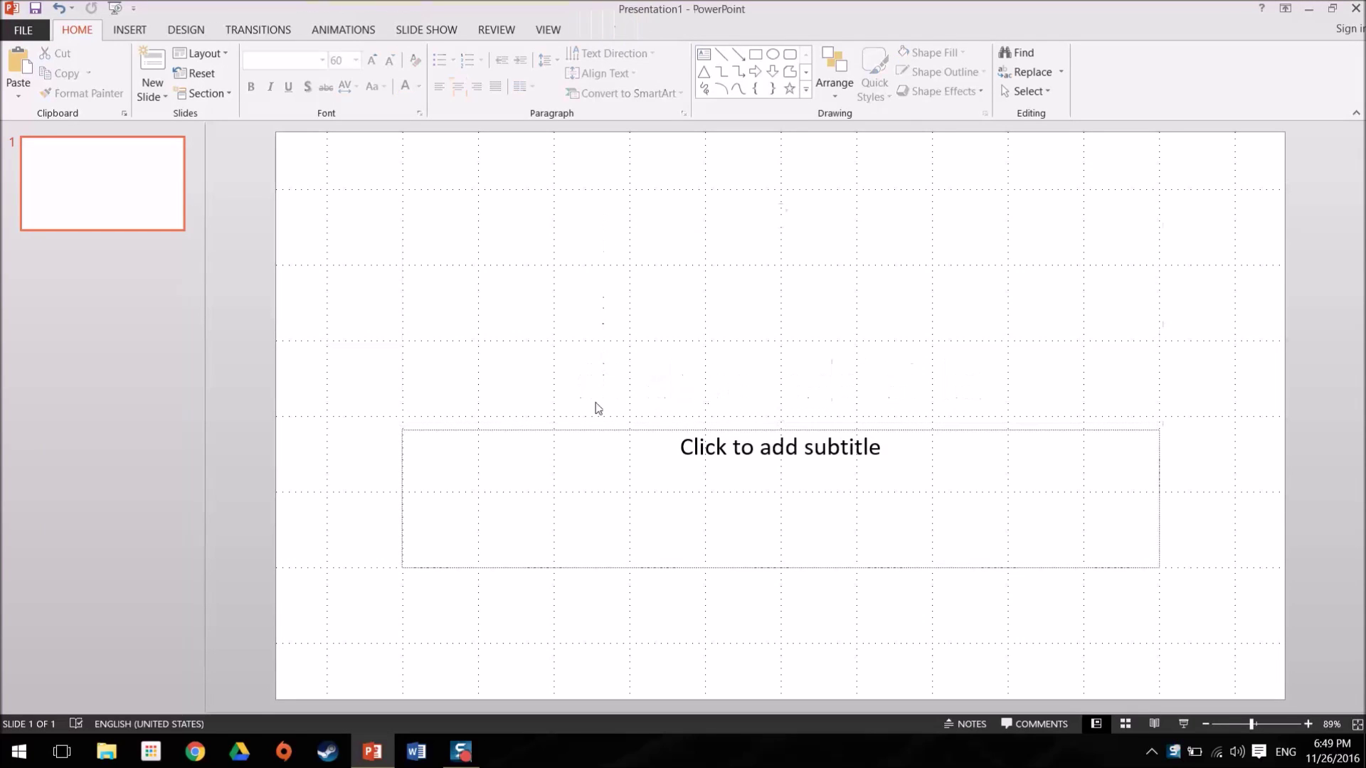
left_click(595, 429)
key("Delete")
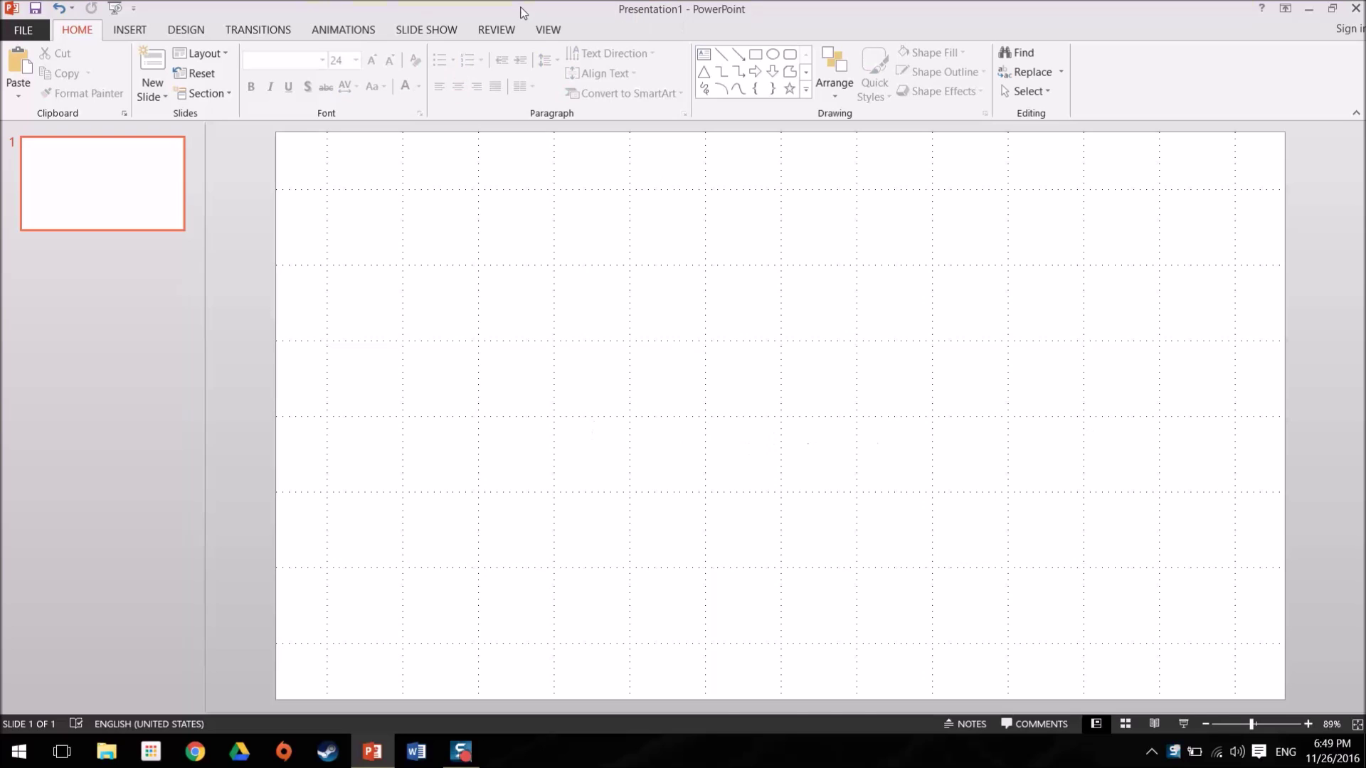
- Drag pc_wallpaper.png from the desktop onto the empty slide
double_click(539, 5)
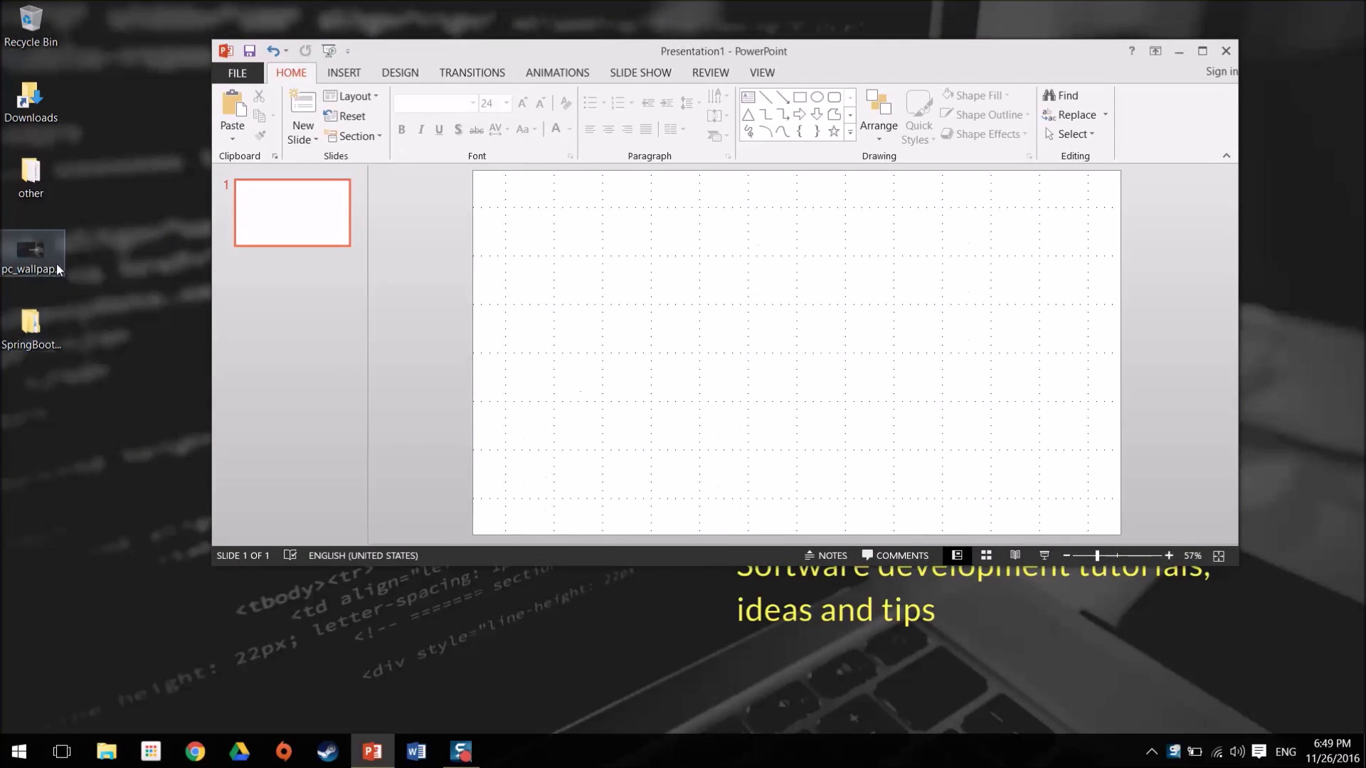
left_click_drag(27, 253, 655, 329)
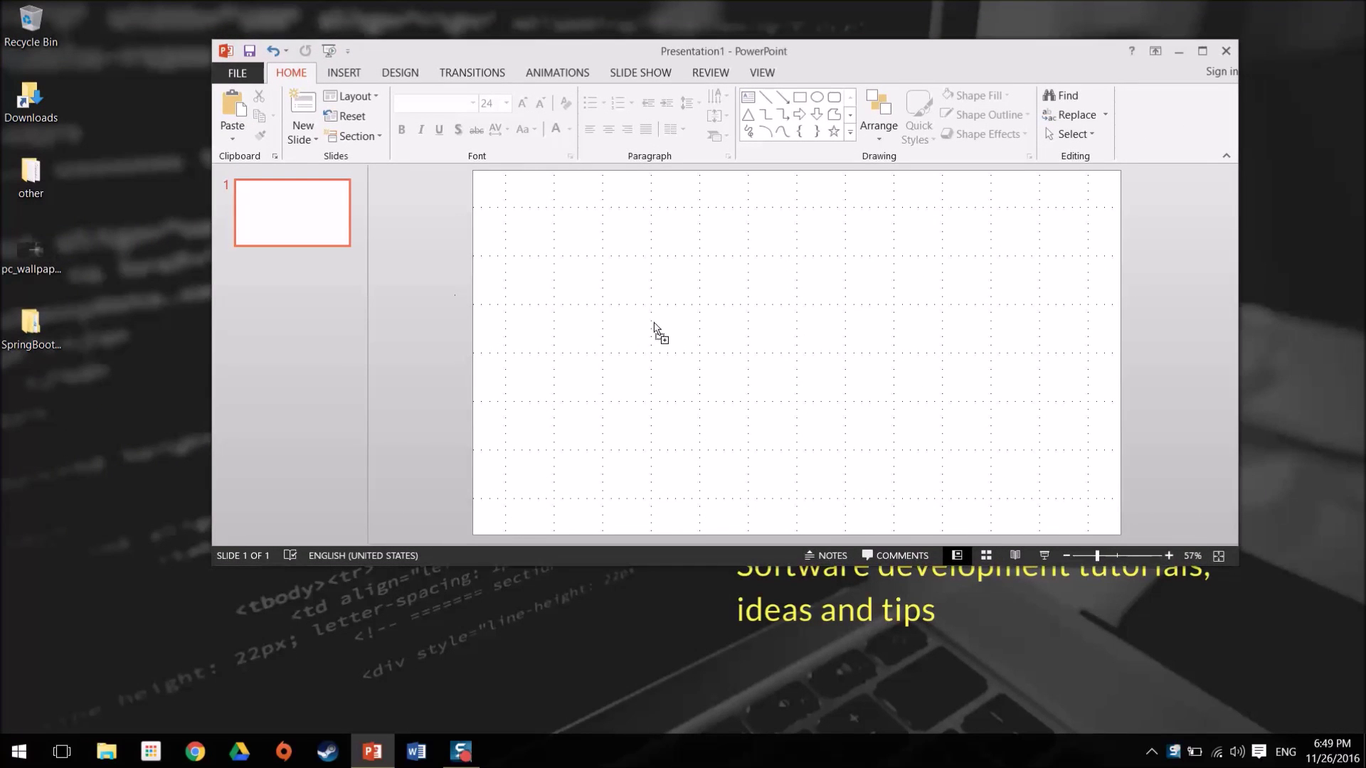
left_click_drag(591, 382, 589, 377)
- Check pc_wallpaper.png's Details properties, showing a 2560 x 1440 image
left_click(42, 255)
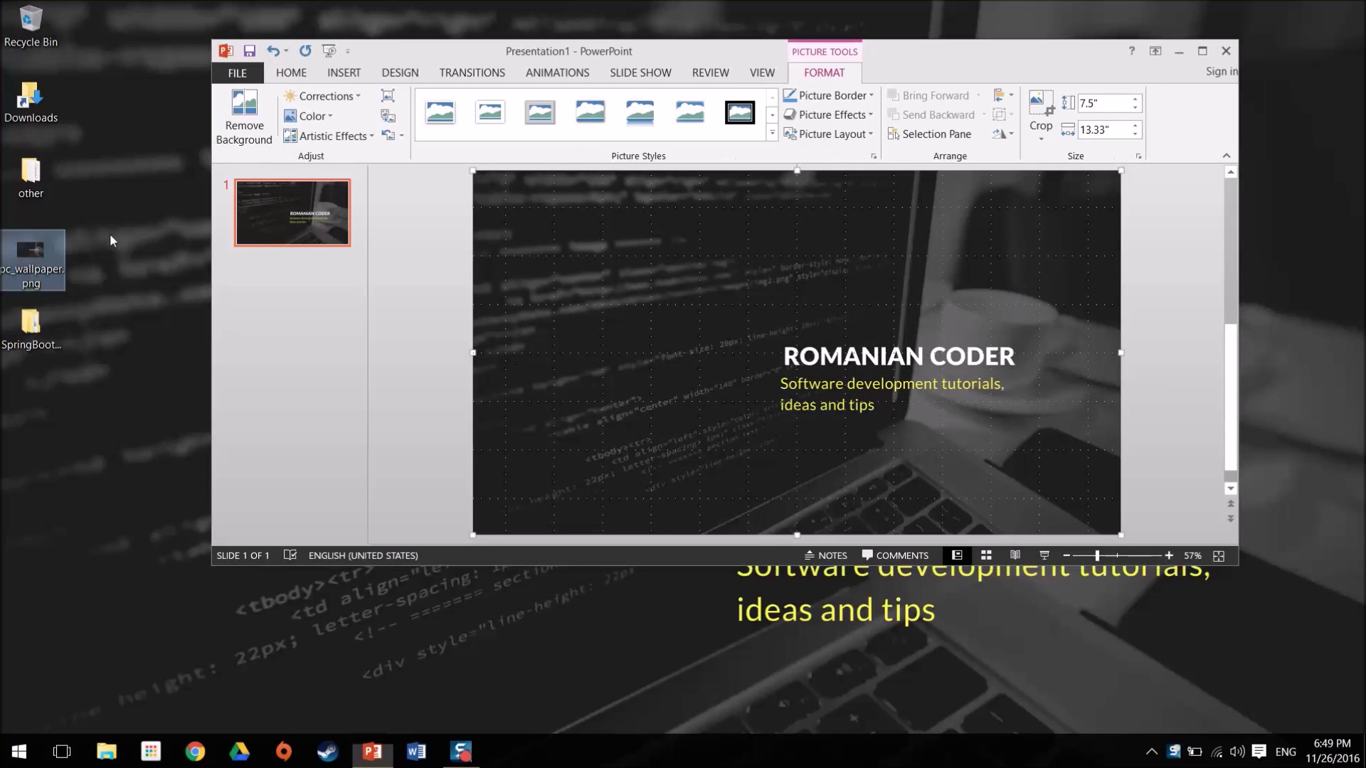
right_click(43, 256)
left_click(207, 726)
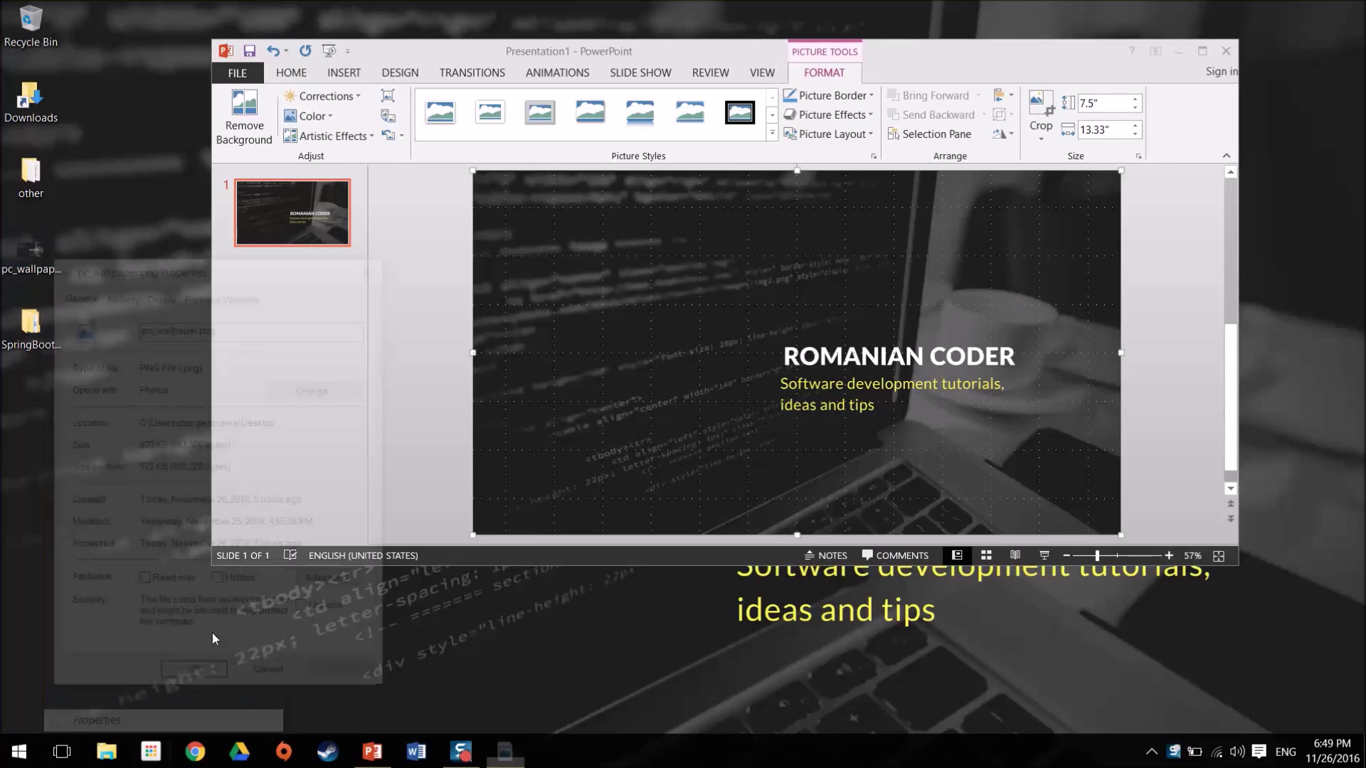
left_click(160, 293)
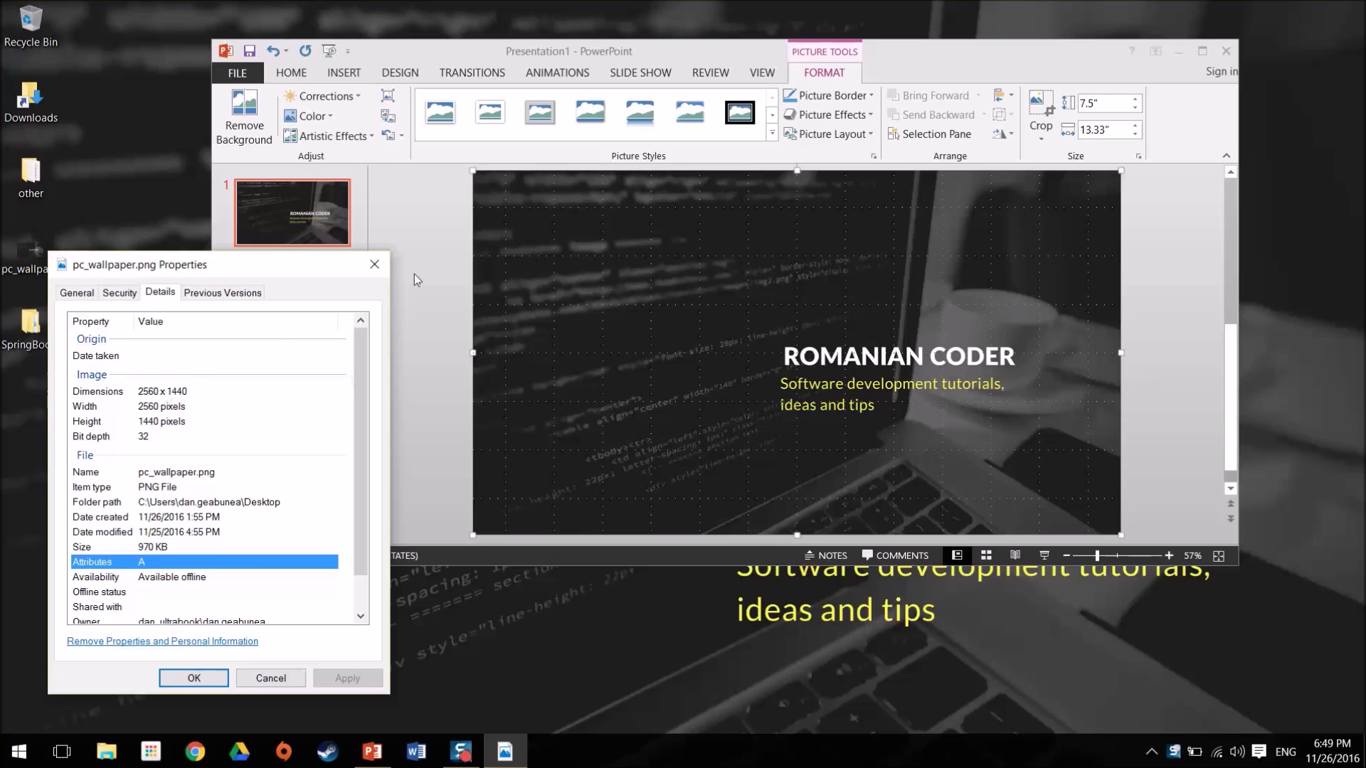
left_click(374, 264)
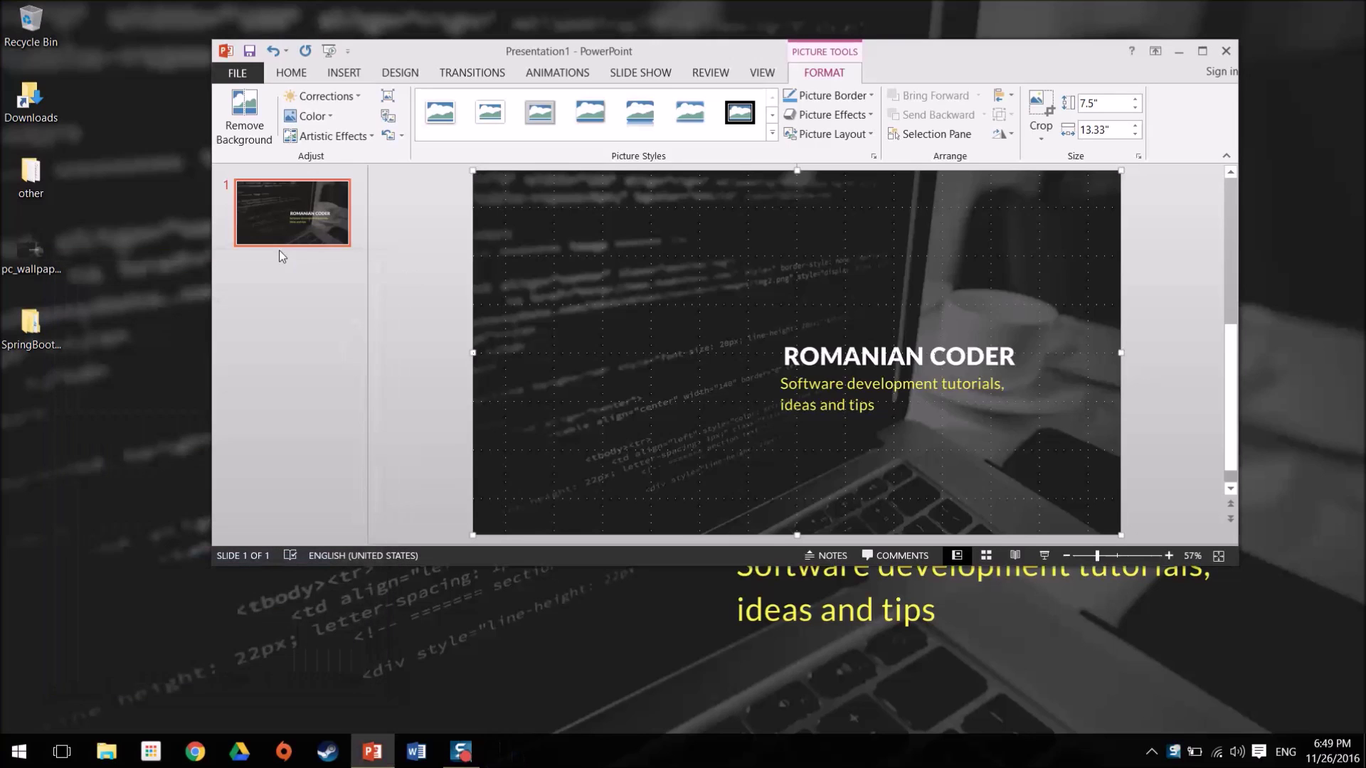
- Maximize the window and insert a text box reading 'Some text' on the slide
left_click(1202, 51)
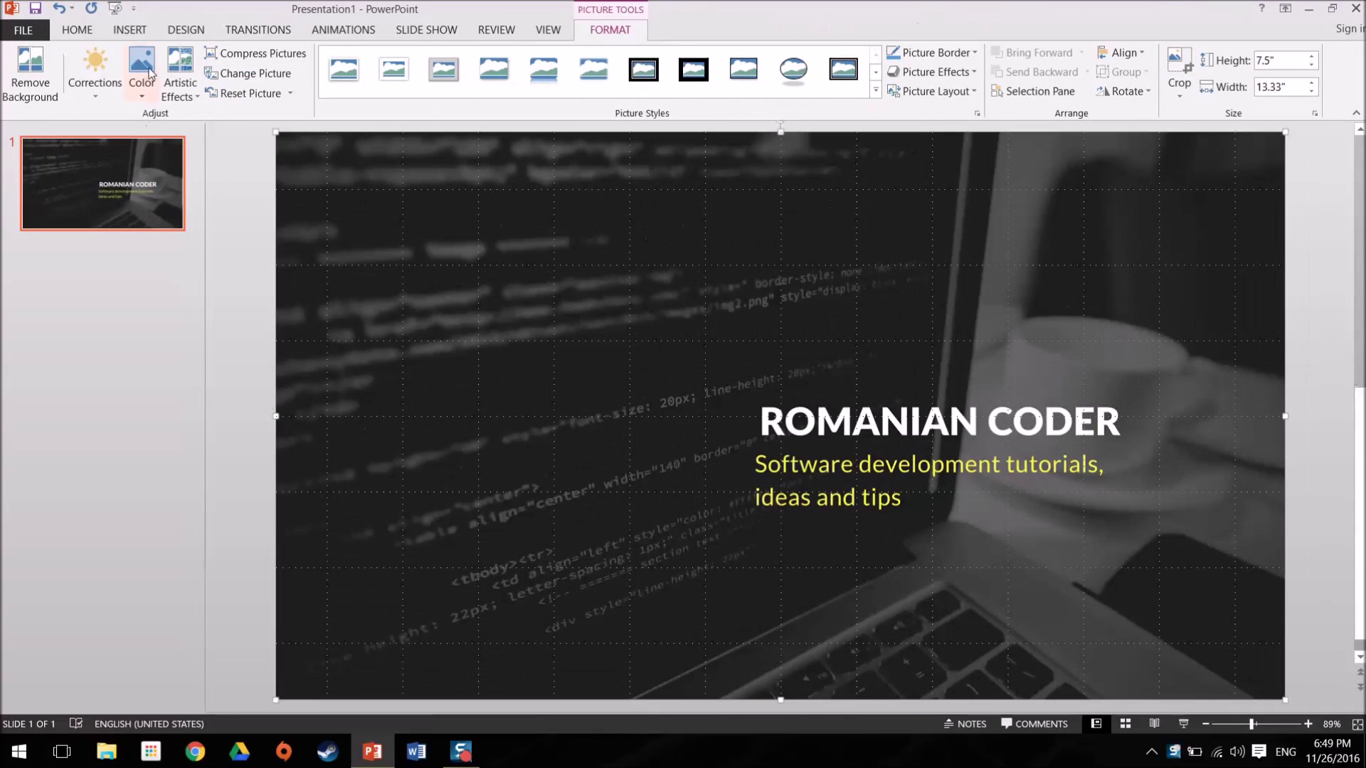
left_click(137, 34)
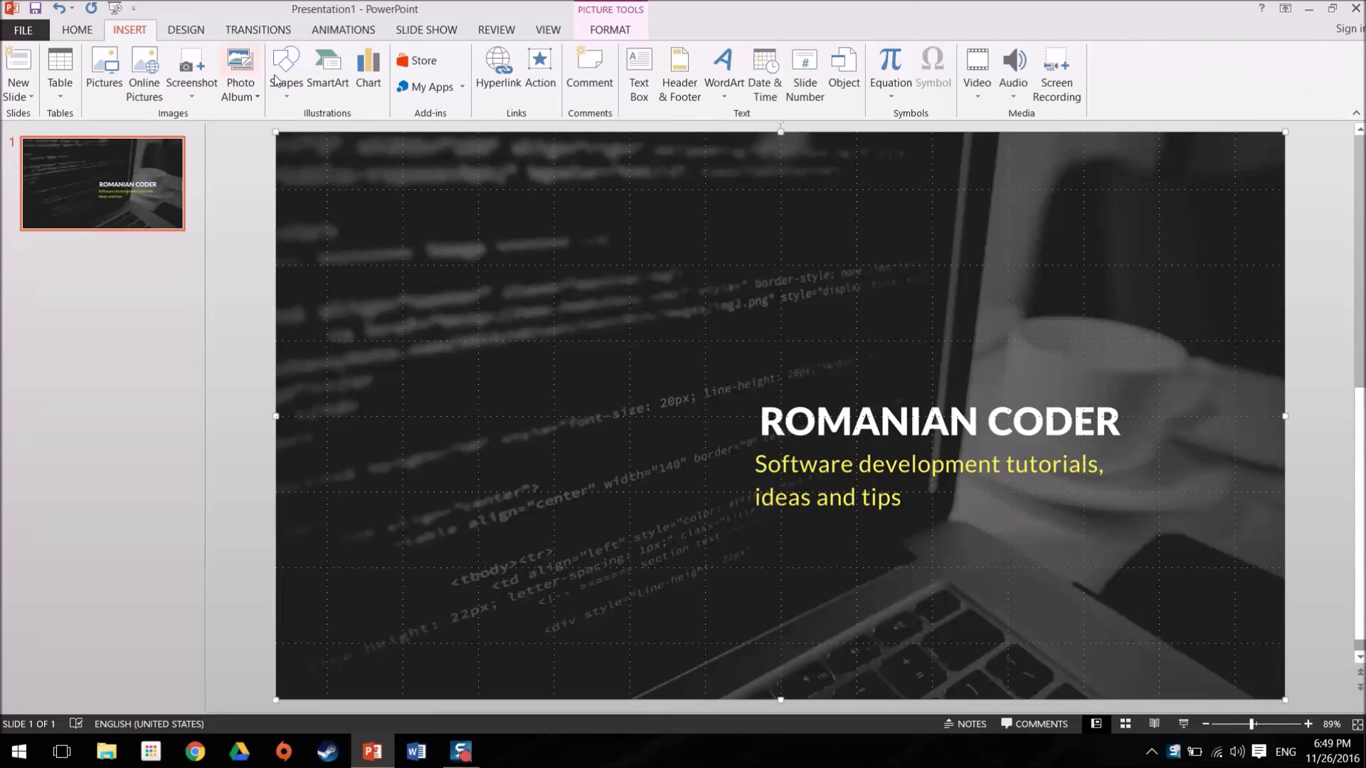
left_click(639, 75)
left_click(441, 290)
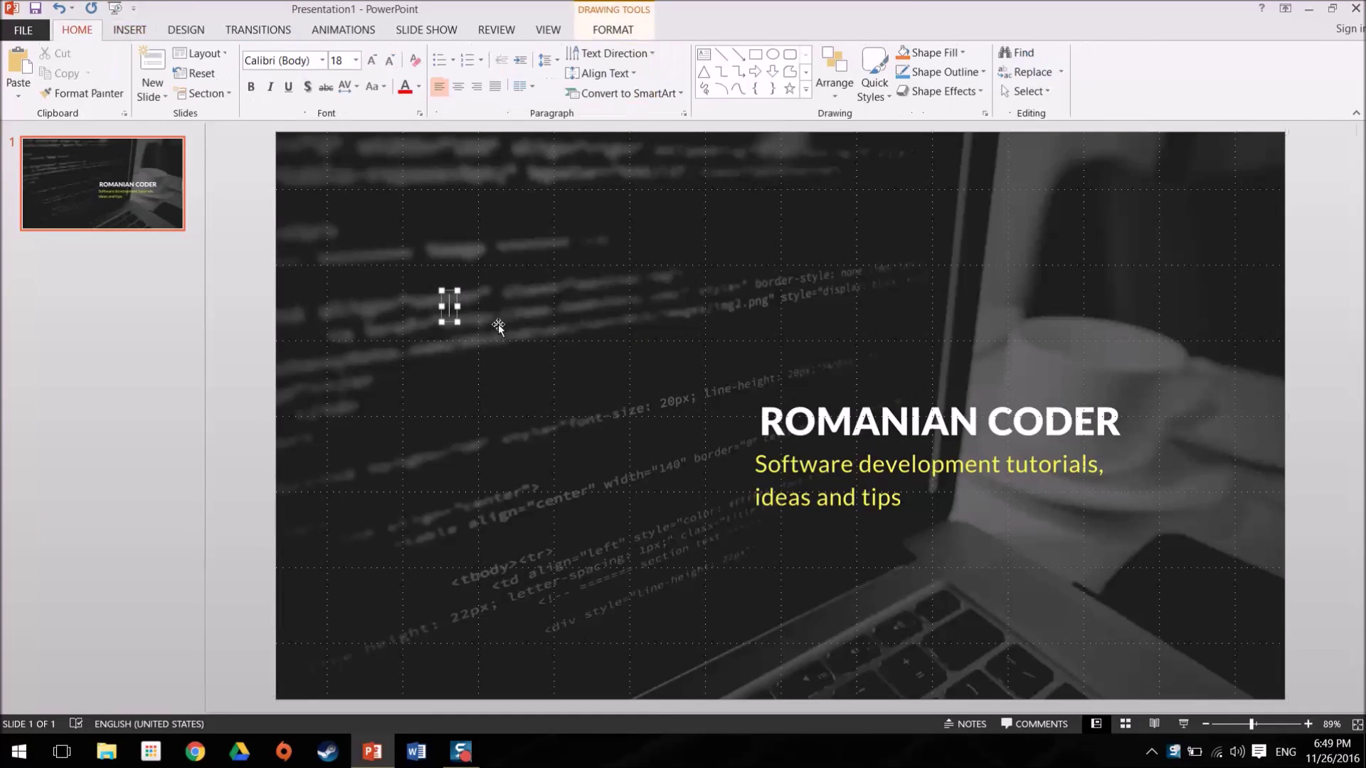
type("fe")
key("BackSpace")
key("BackSpace")
type("Some text")
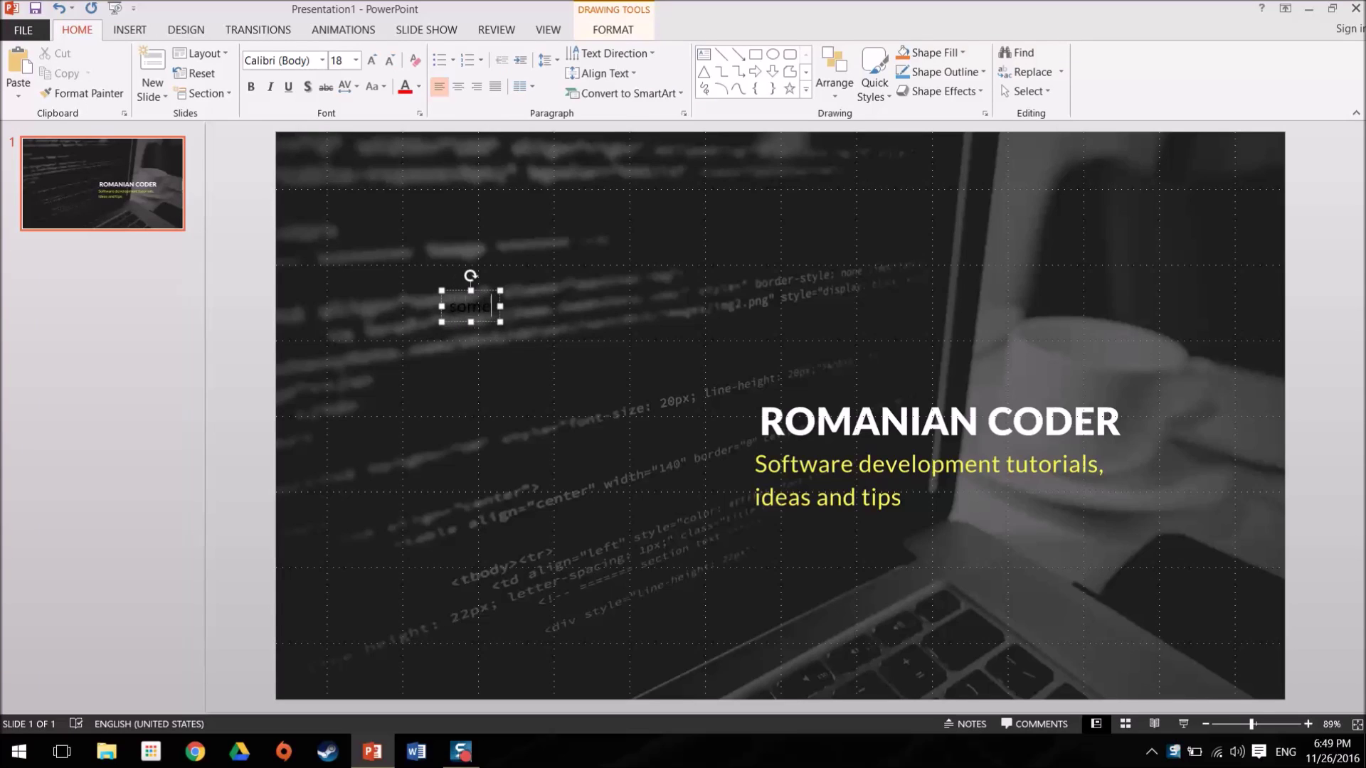
- Shift the 'Some text' box to the right and set its font color to white
left_click_drag(444, 311, 658, 308)
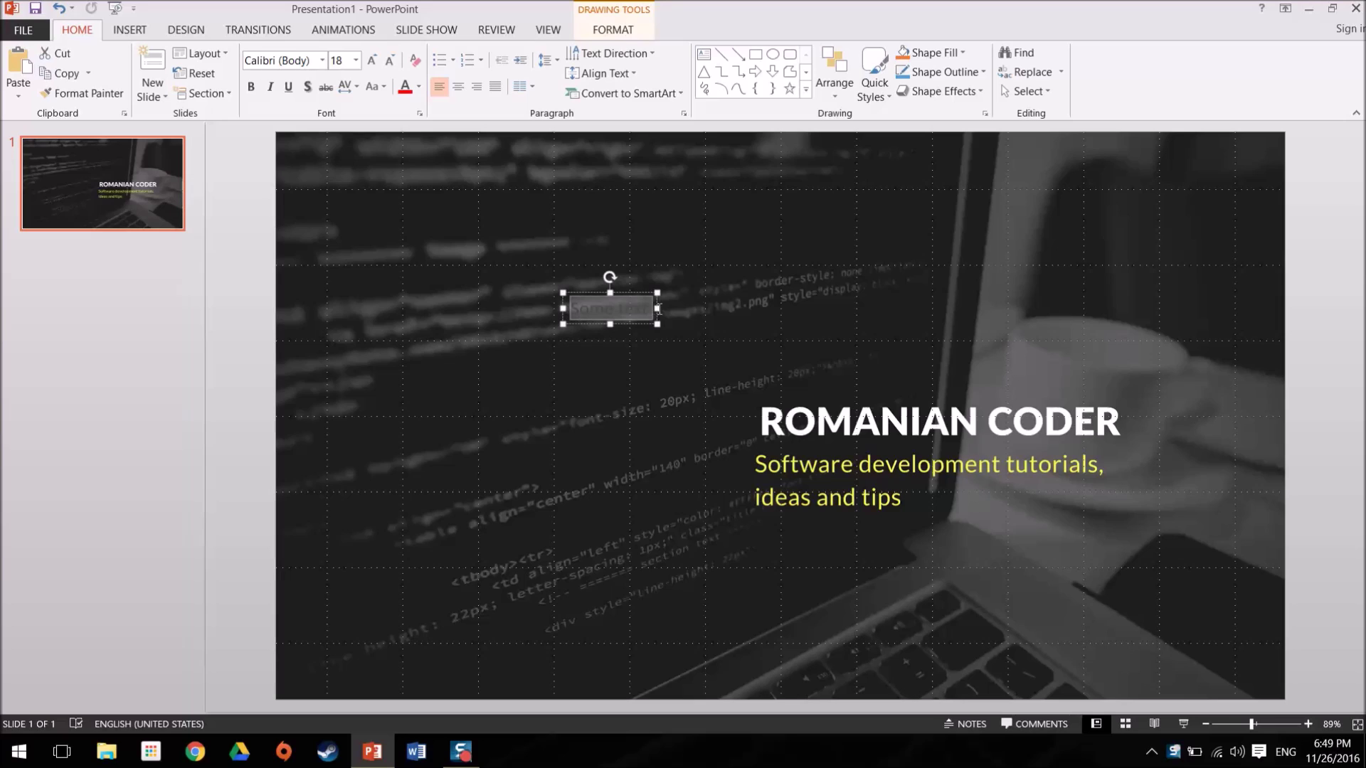
left_click(418, 86)
left_click(411, 125)
left_click(427, 270)
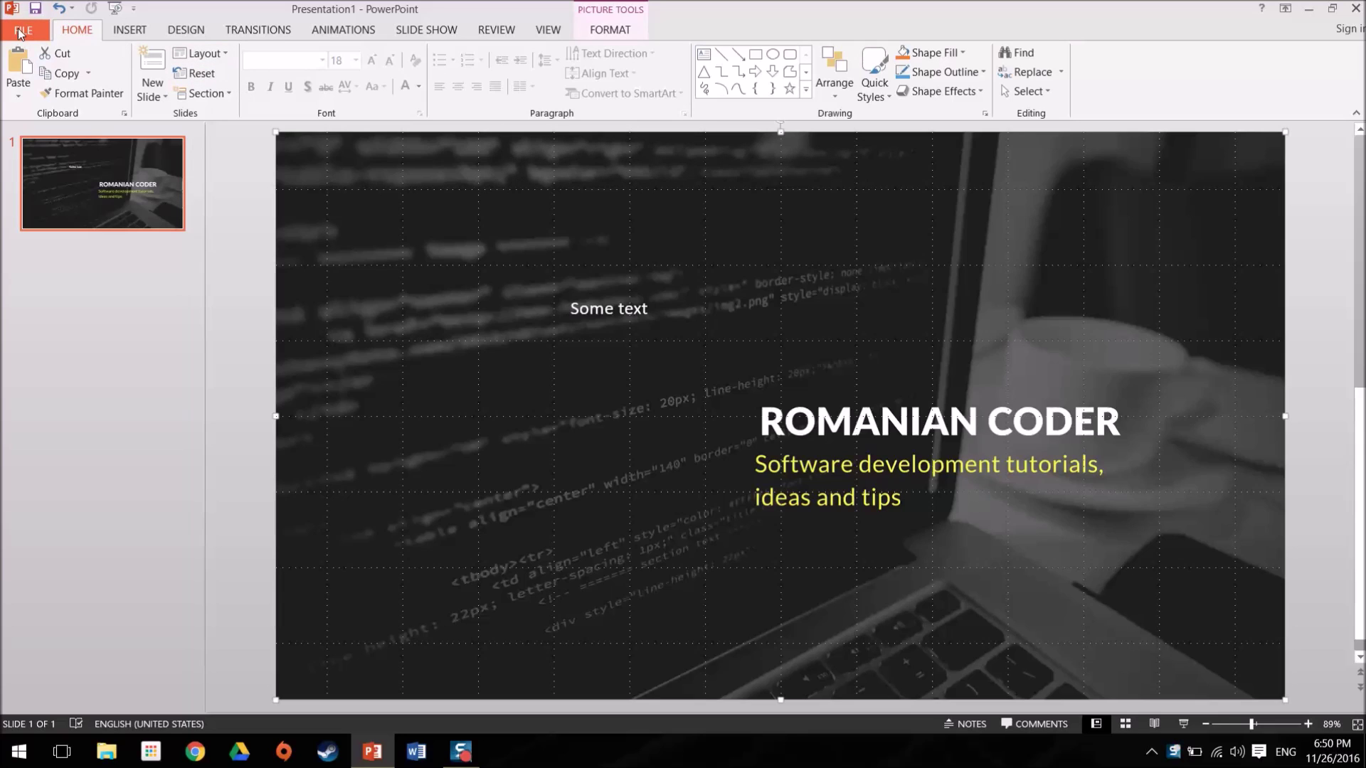
left_click(22, 29)
- Pick PNG as the export file type under Export > Change File Type
left_click(49, 280)
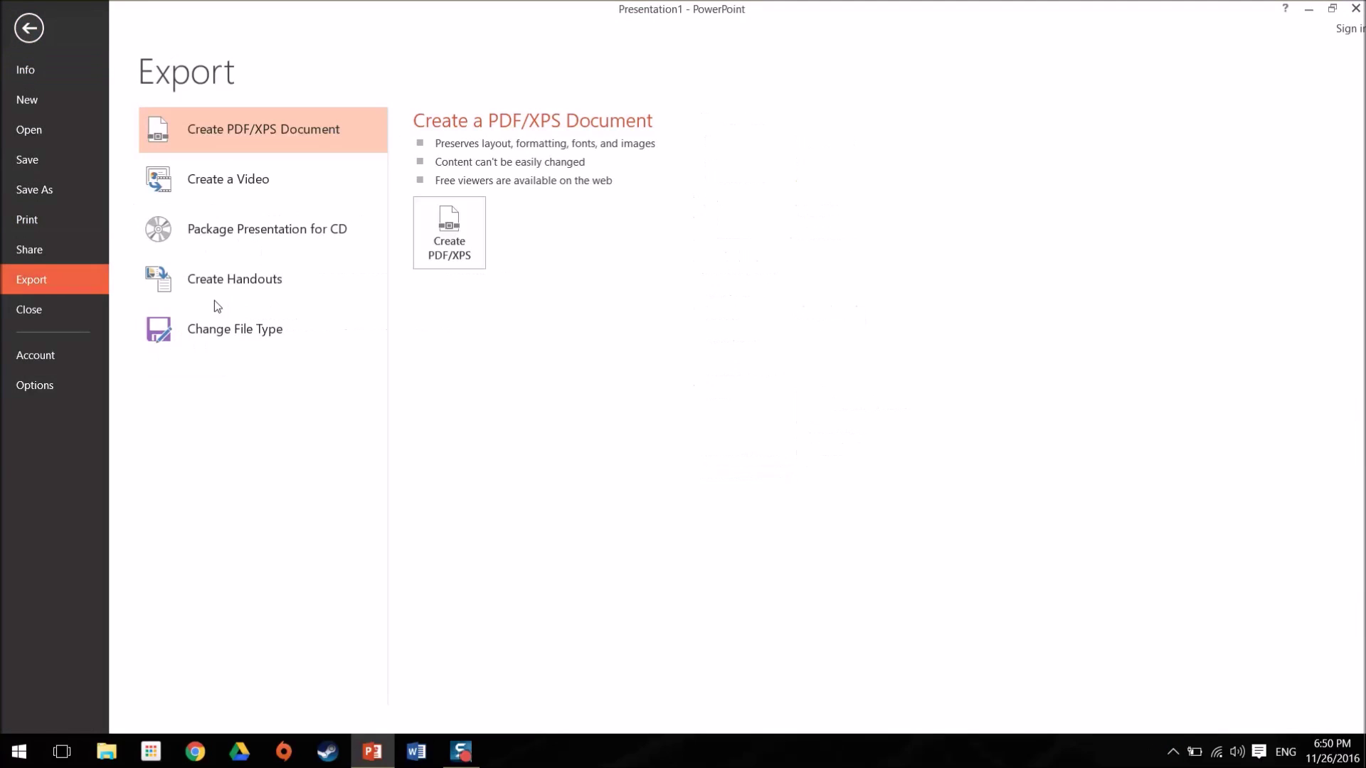
left_click(250, 331)
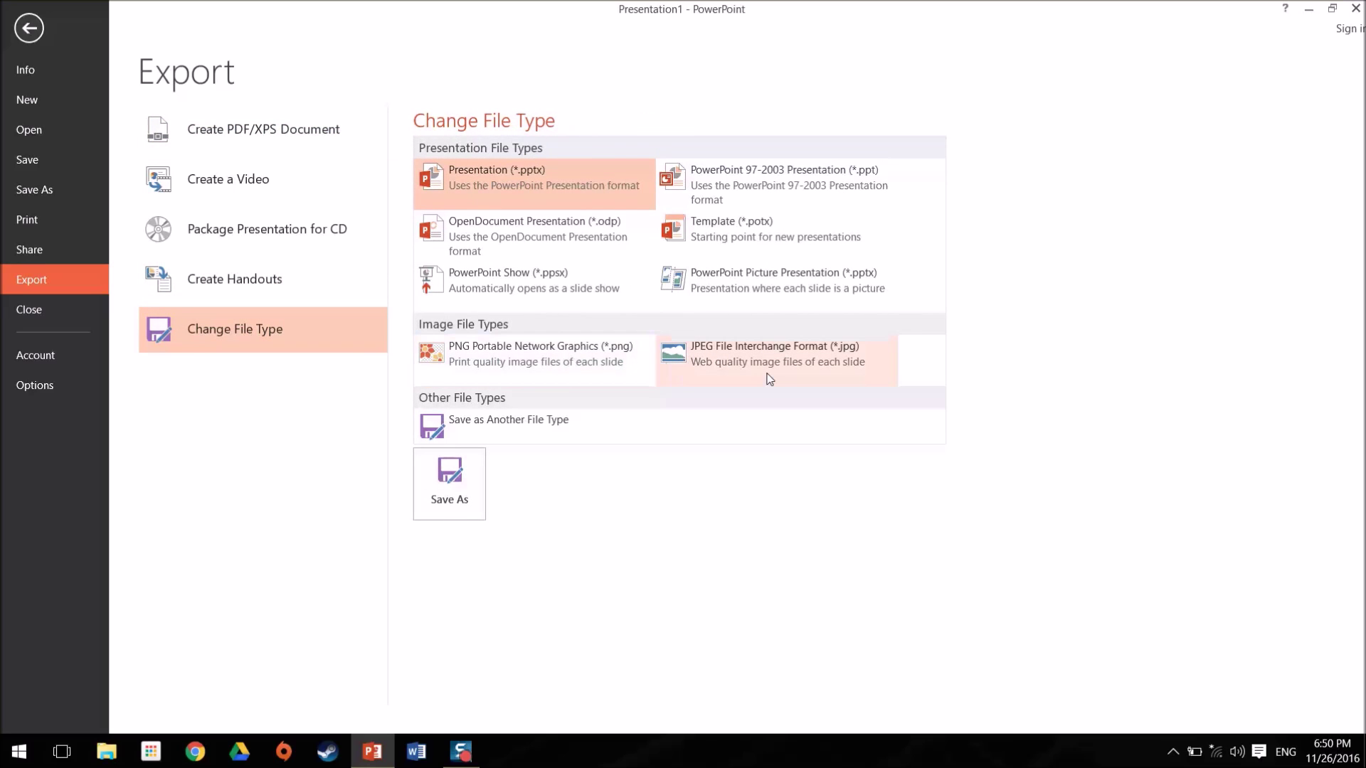
left_click(541, 352)
double_click(541, 352)
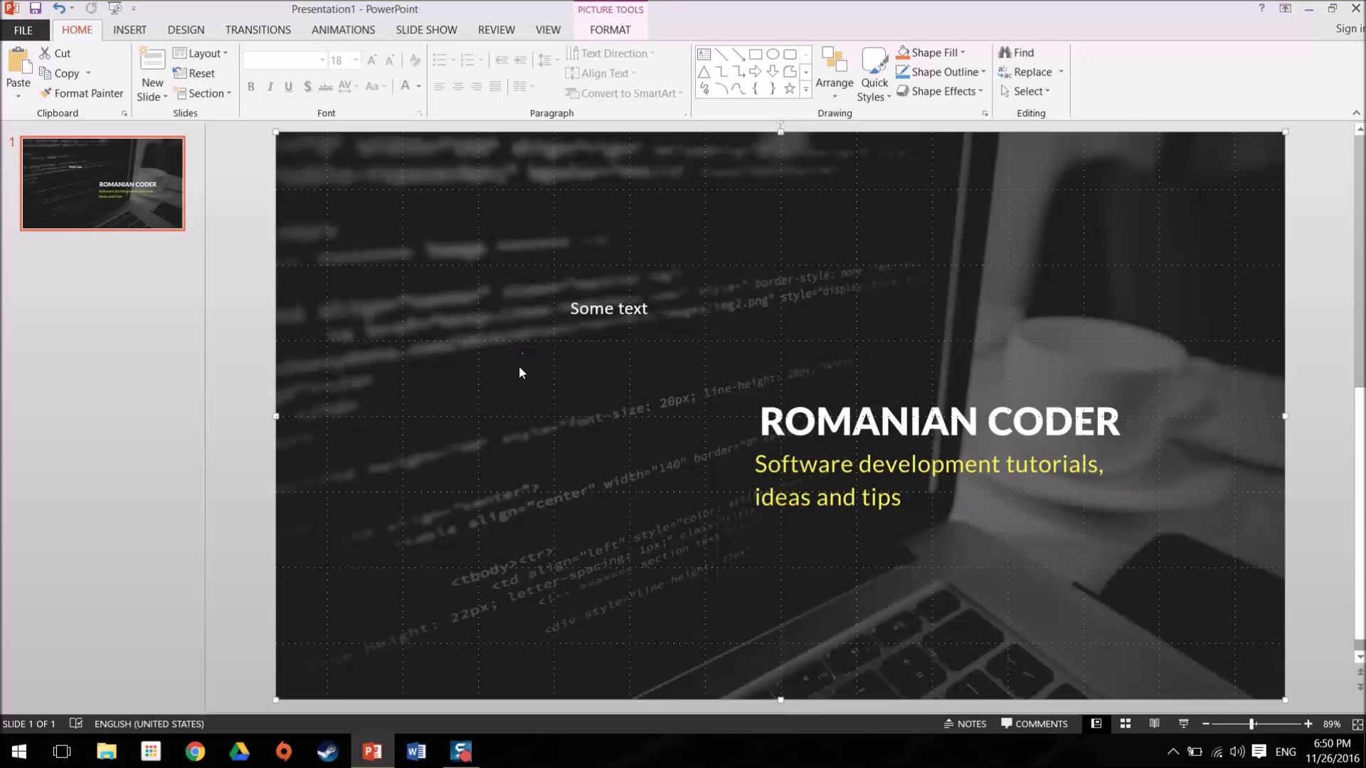
- Save only the current slide as powerpoint_image_1.png on the Desktop
left_click(180, 299)
key("shift+Home")
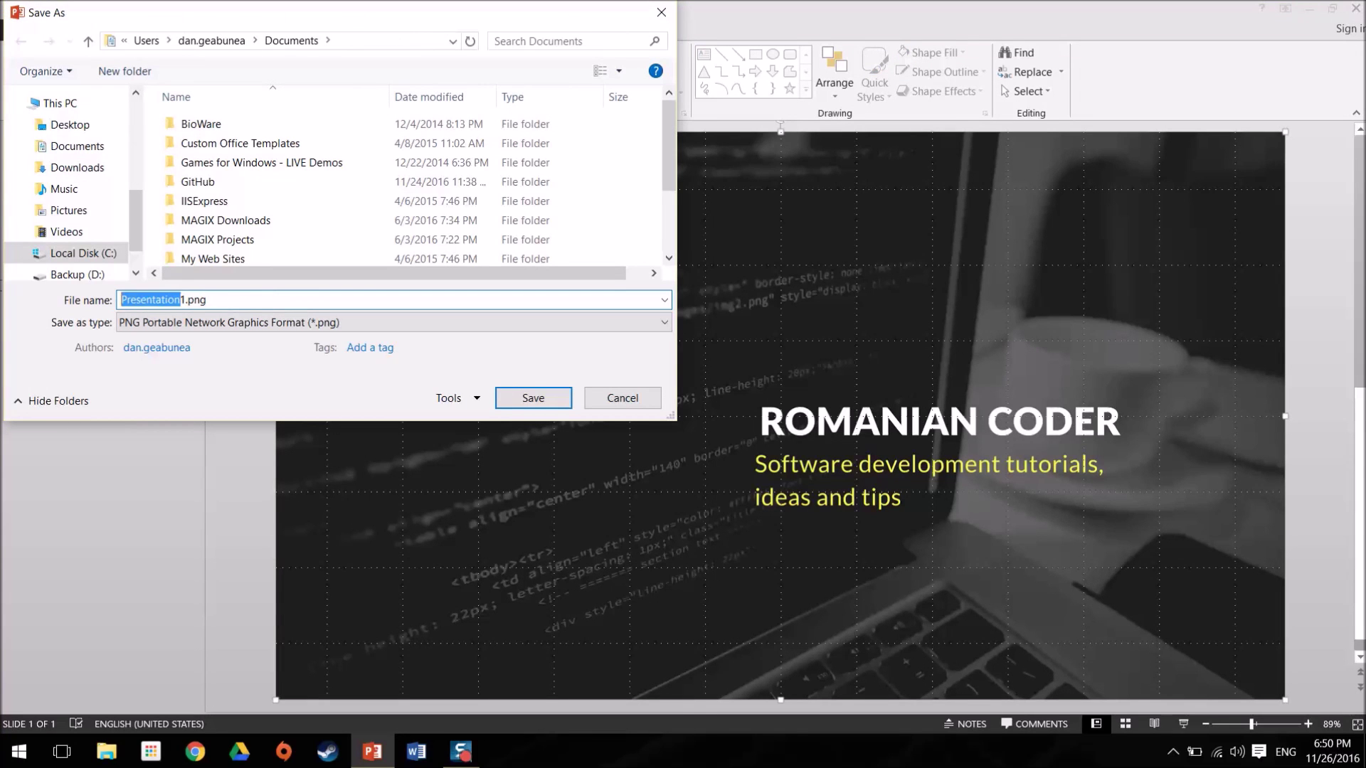
key("BackSpace")
key("Delete")
type("pp")
key("BackSpace")
type("owerpoint")
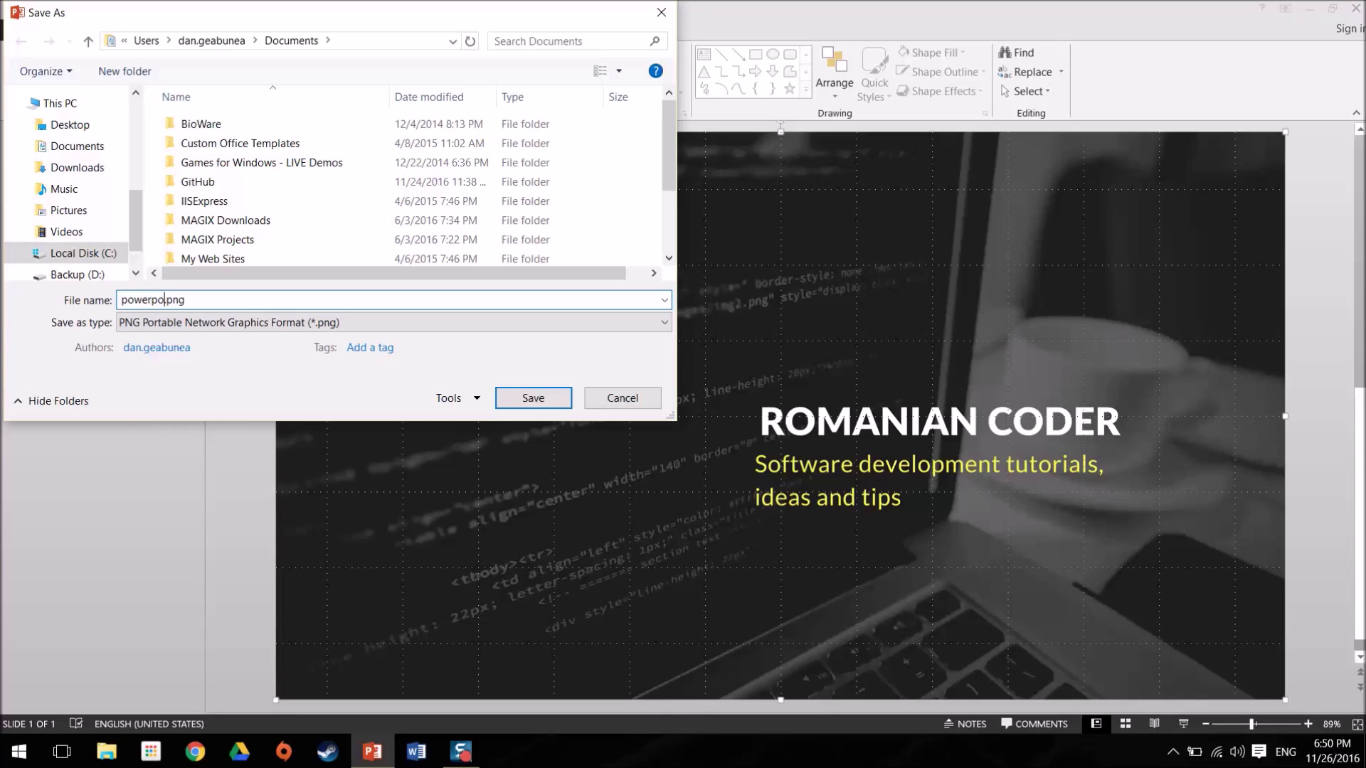
type("_image_1")
left_click(69, 125)
left_click(530, 397)
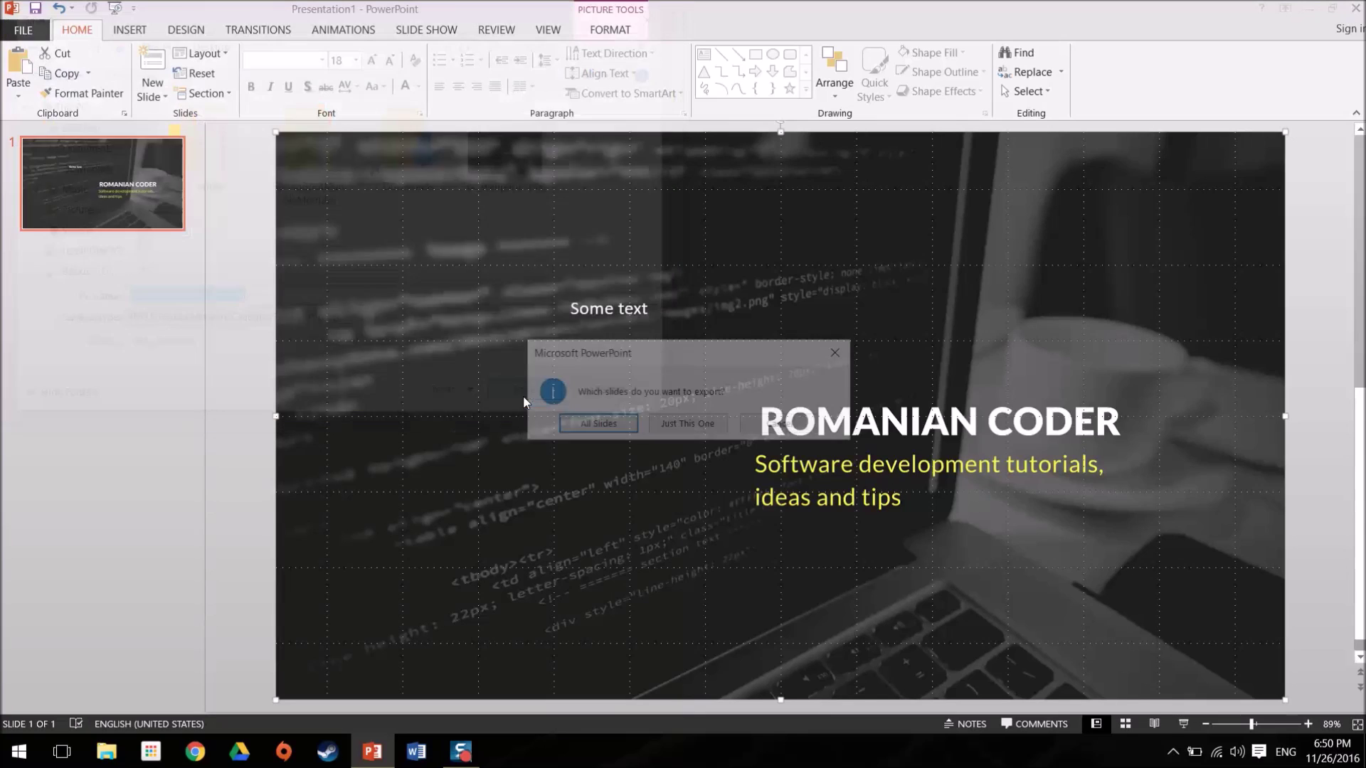
left_click(685, 423)
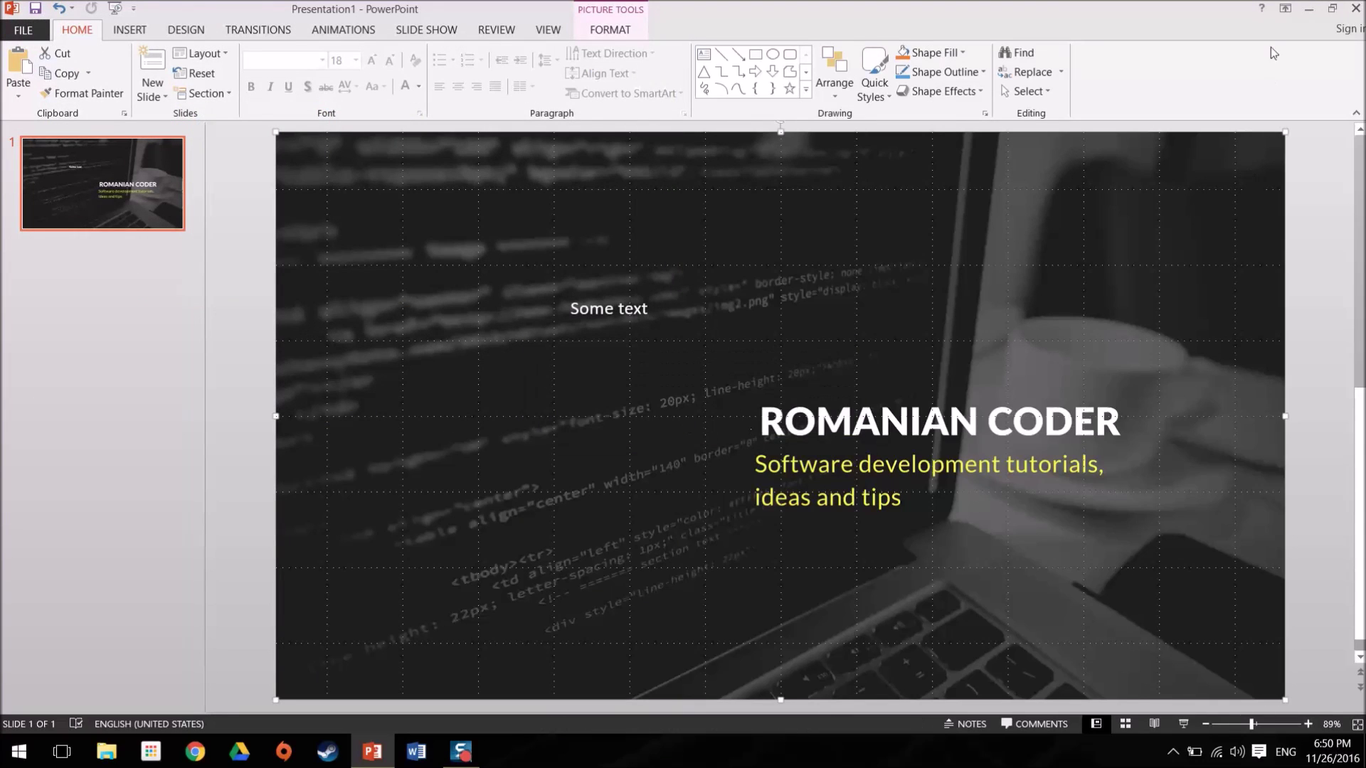
left_click(1308, 9)
- Inspect powerpoint_image_1.png's Details properties, confirming it is only 1280 x 720
left_click_drag(25, 403, 500, 261)
left_click(370, 314)
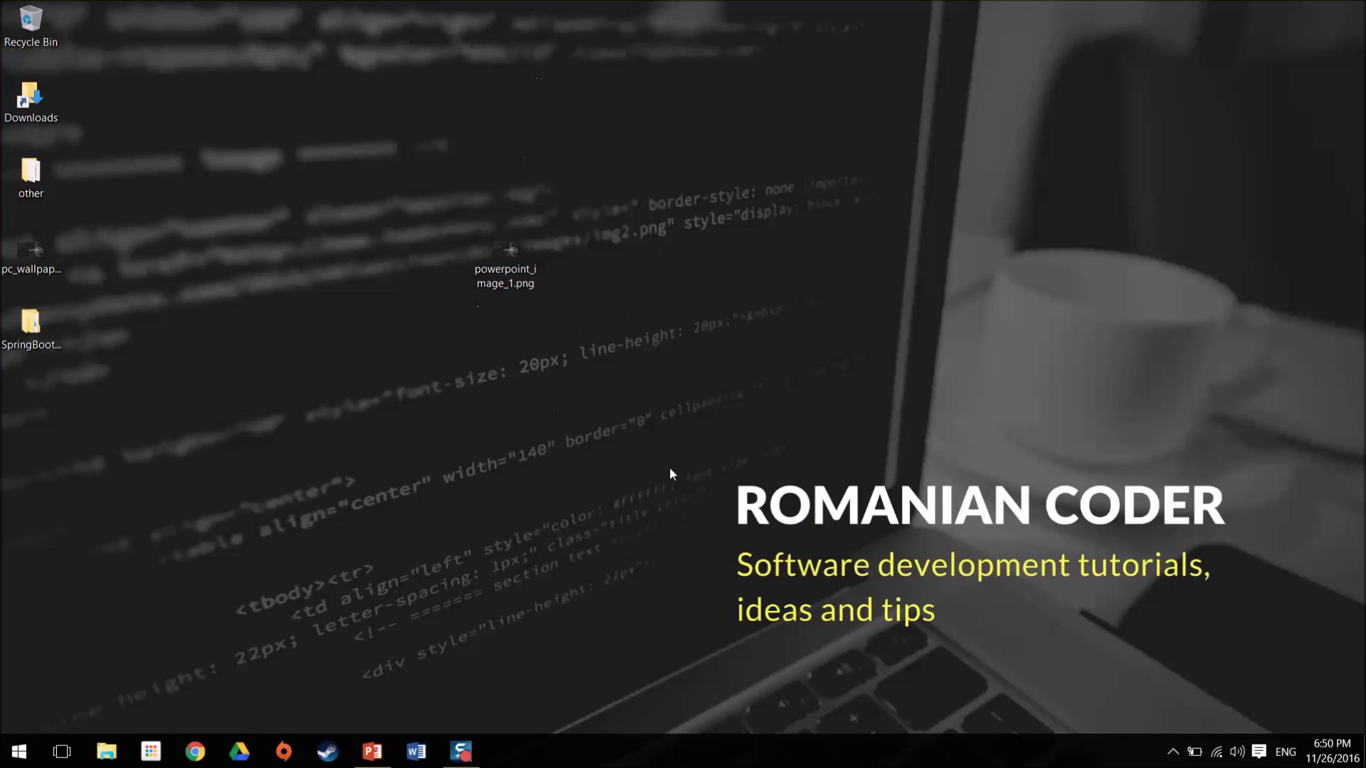
left_click(508, 261)
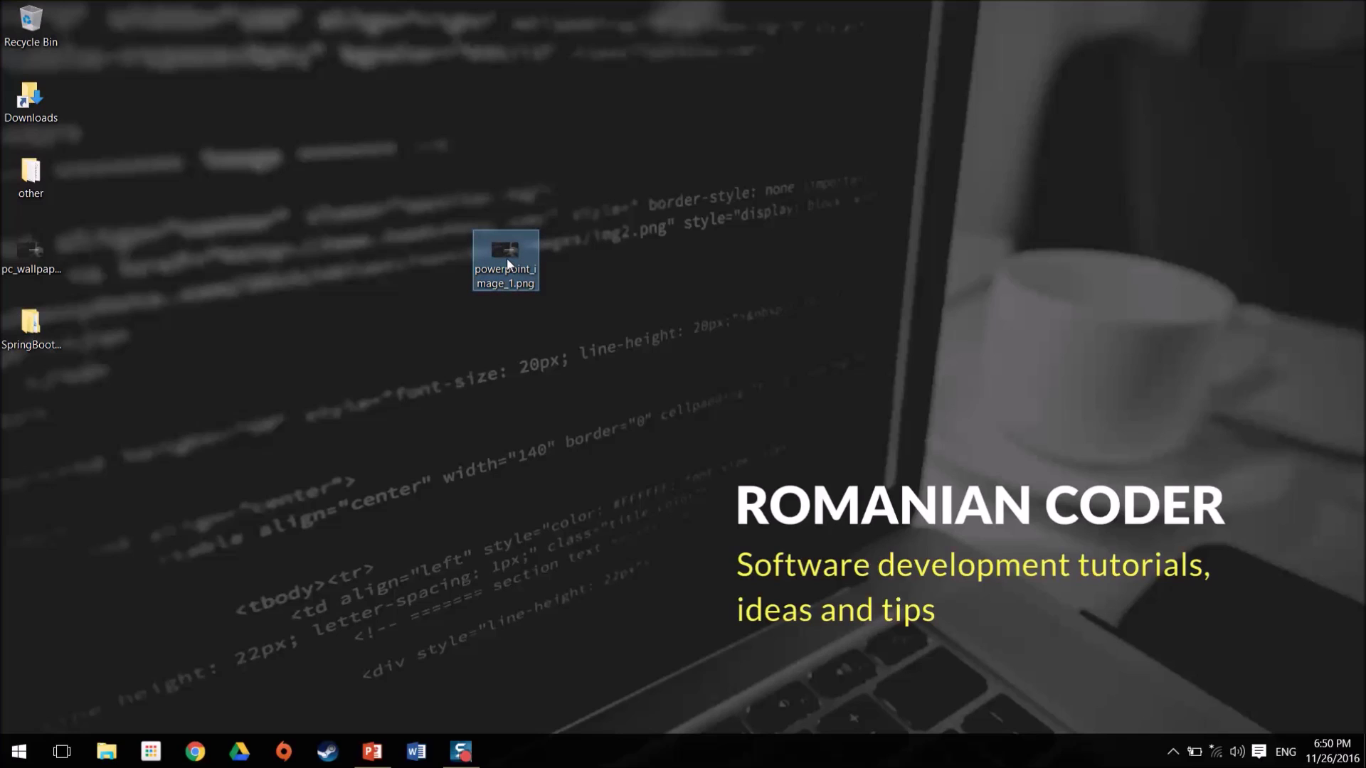
right_click(506, 258)
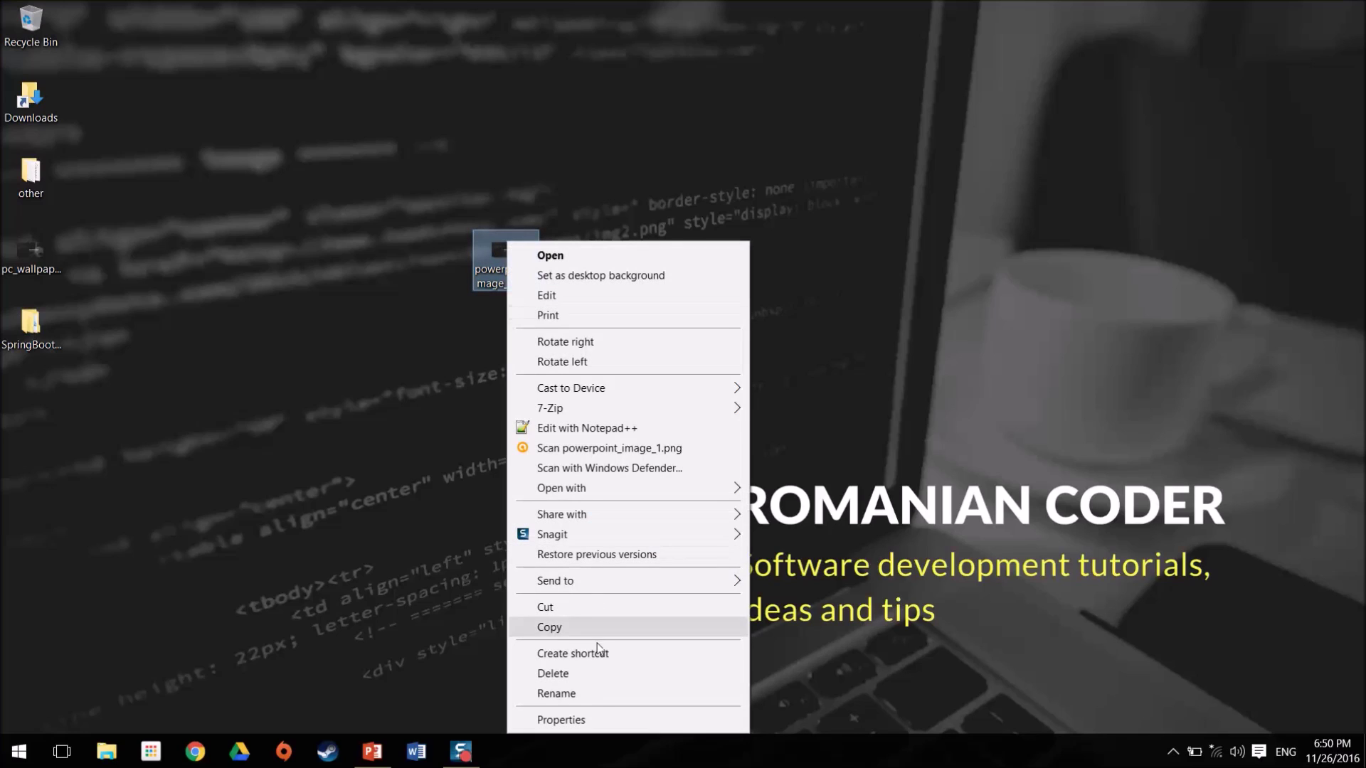
left_click(592, 716)
left_click(624, 300)
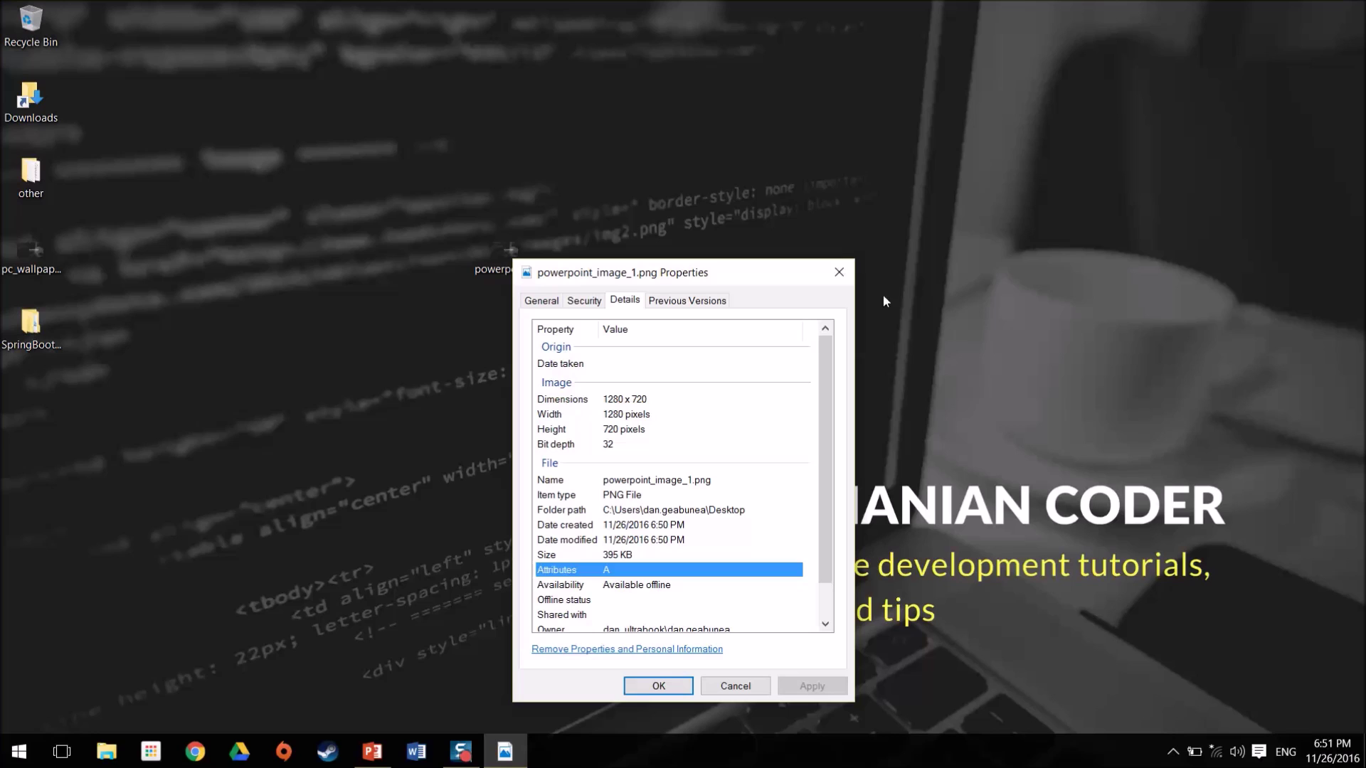
left_click(838, 272)
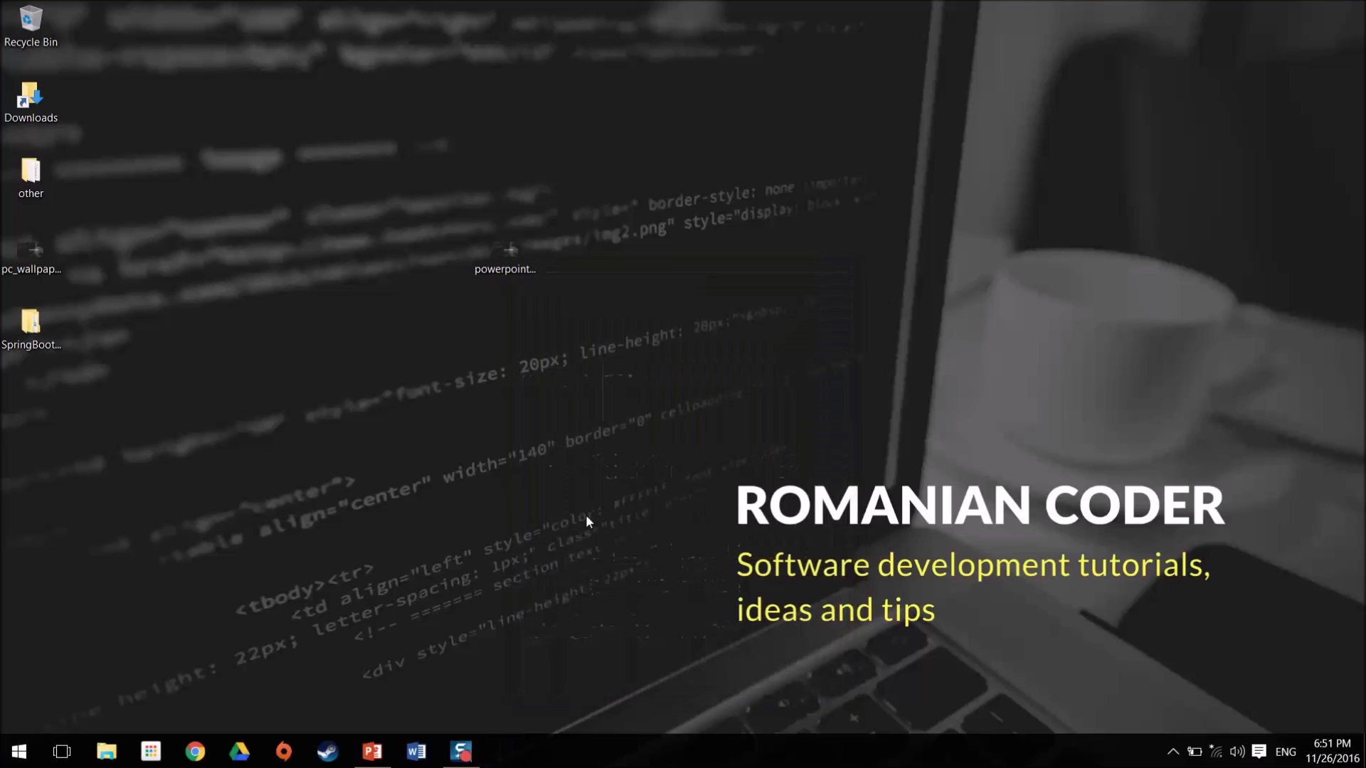
left_click(372, 747)
- Show PowerPoint's Change File Type export formats, including PNG and JPEG
left_click(26, 32)
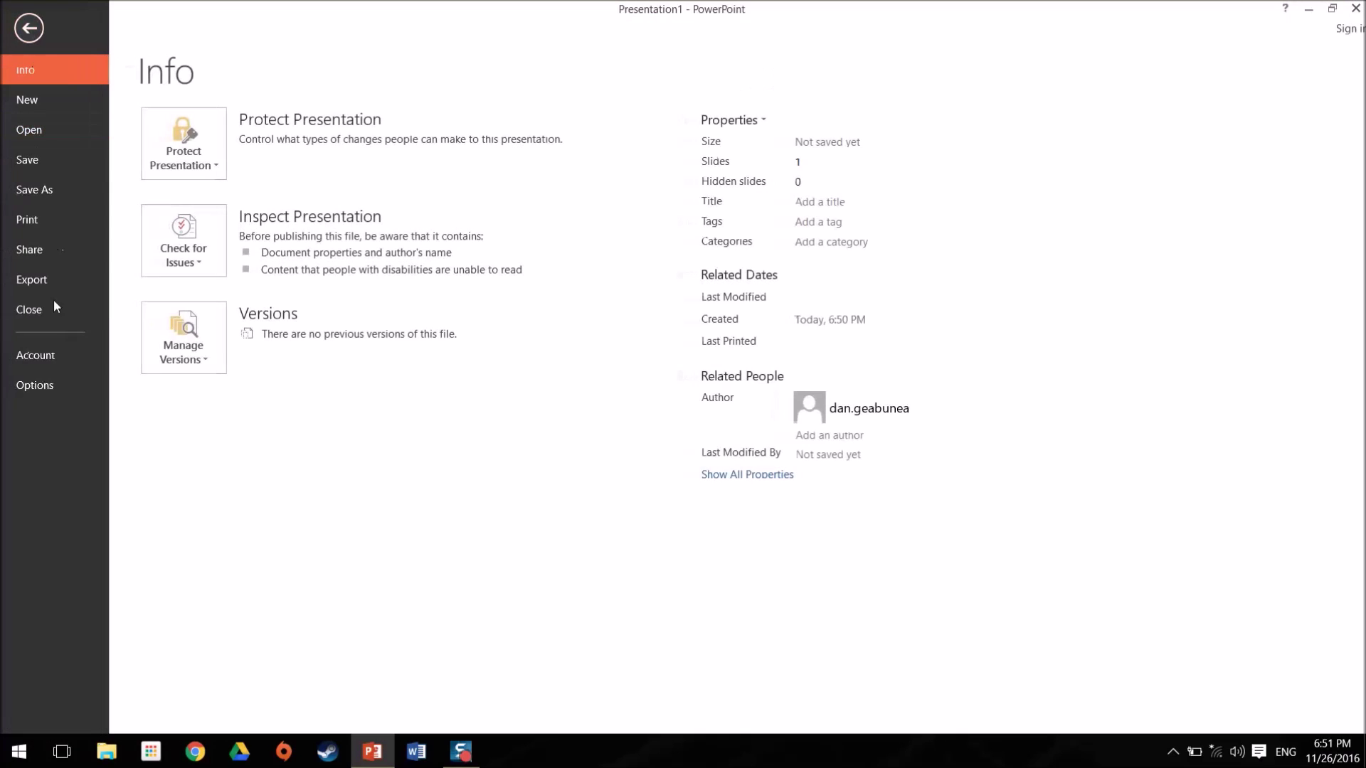
left_click(51, 276)
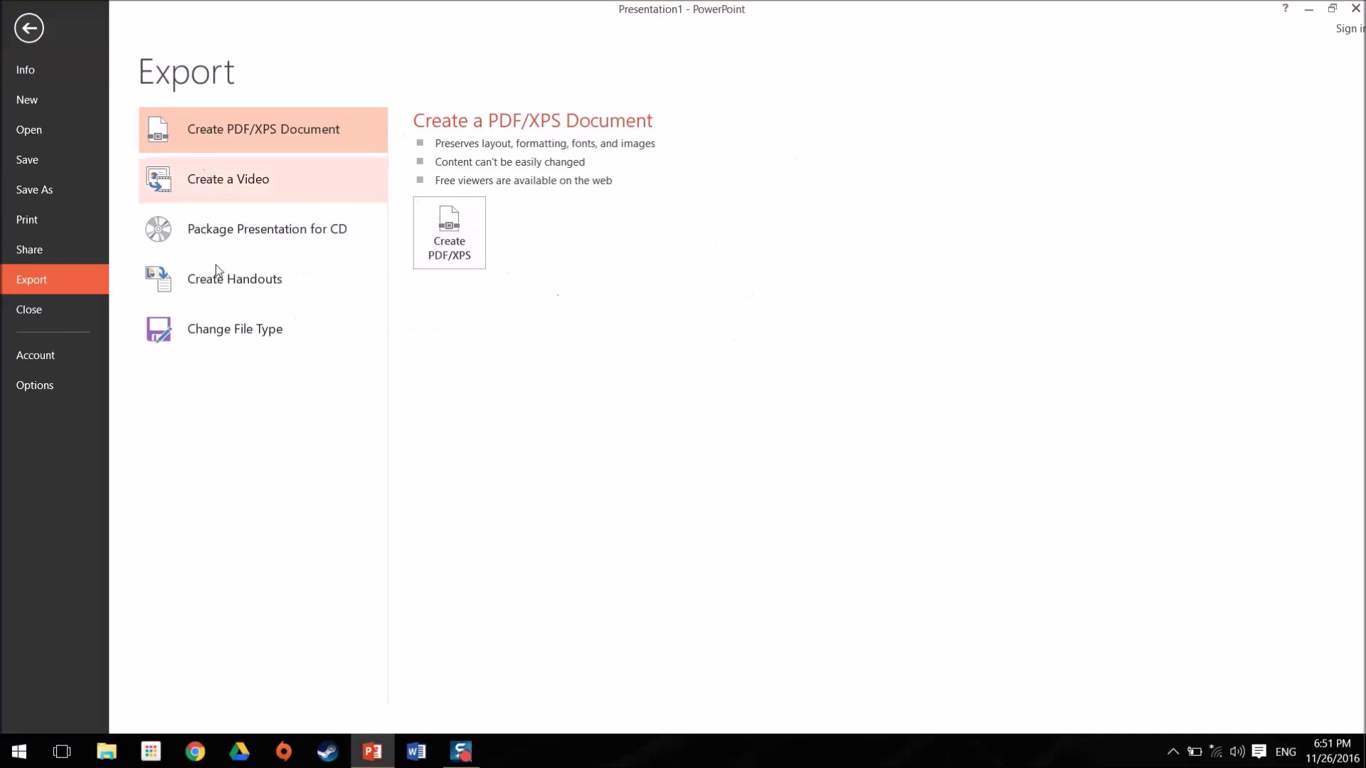
left_click(235, 329)
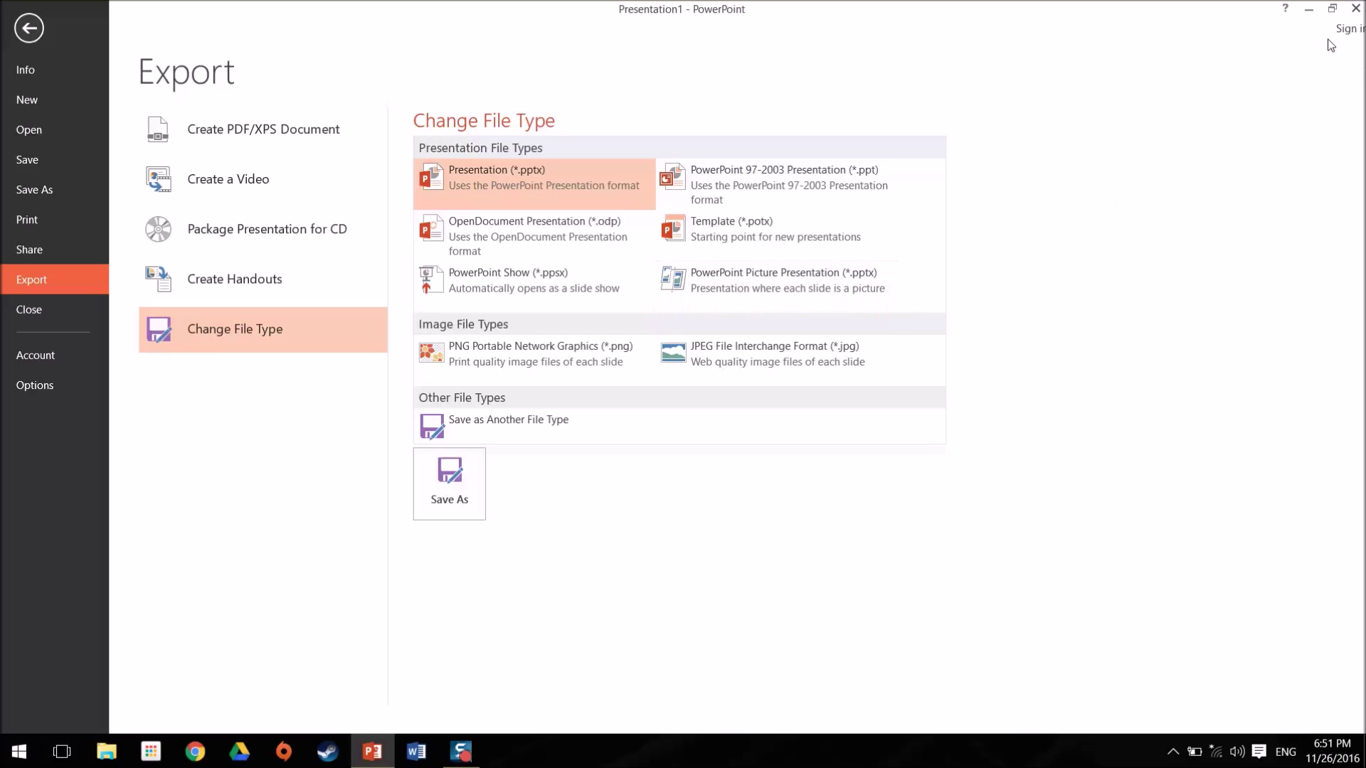
- Search the Start menu for regedit and run it, approving the UAC prompt
key("super")
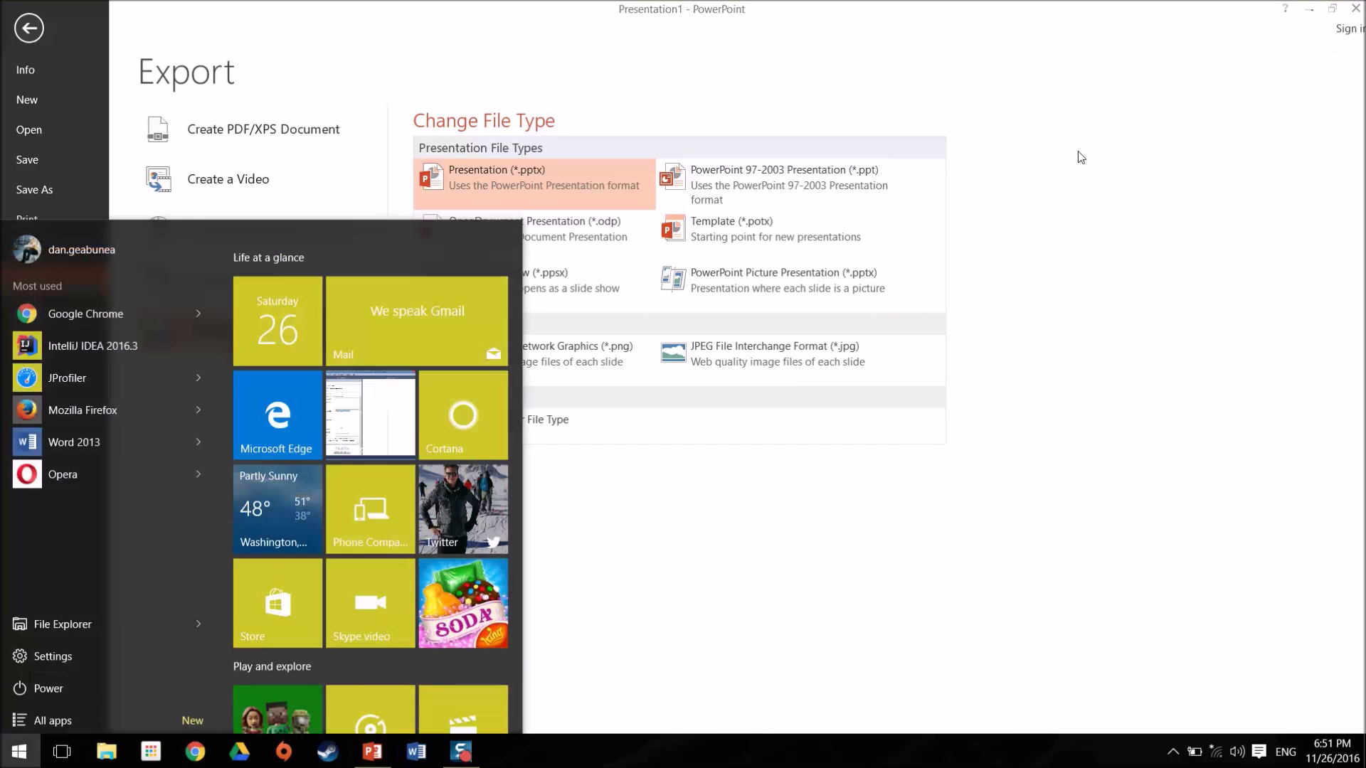
type("regedit")
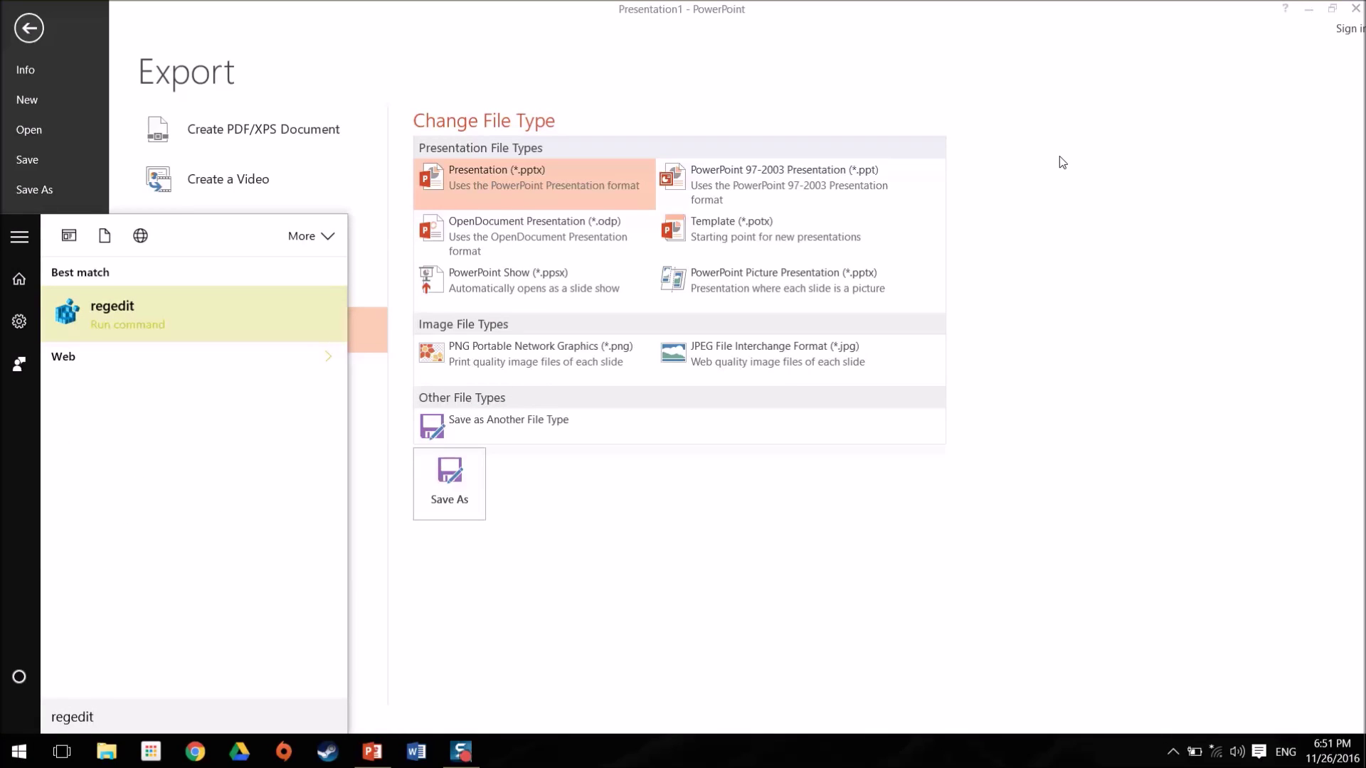
left_click(135, 308)
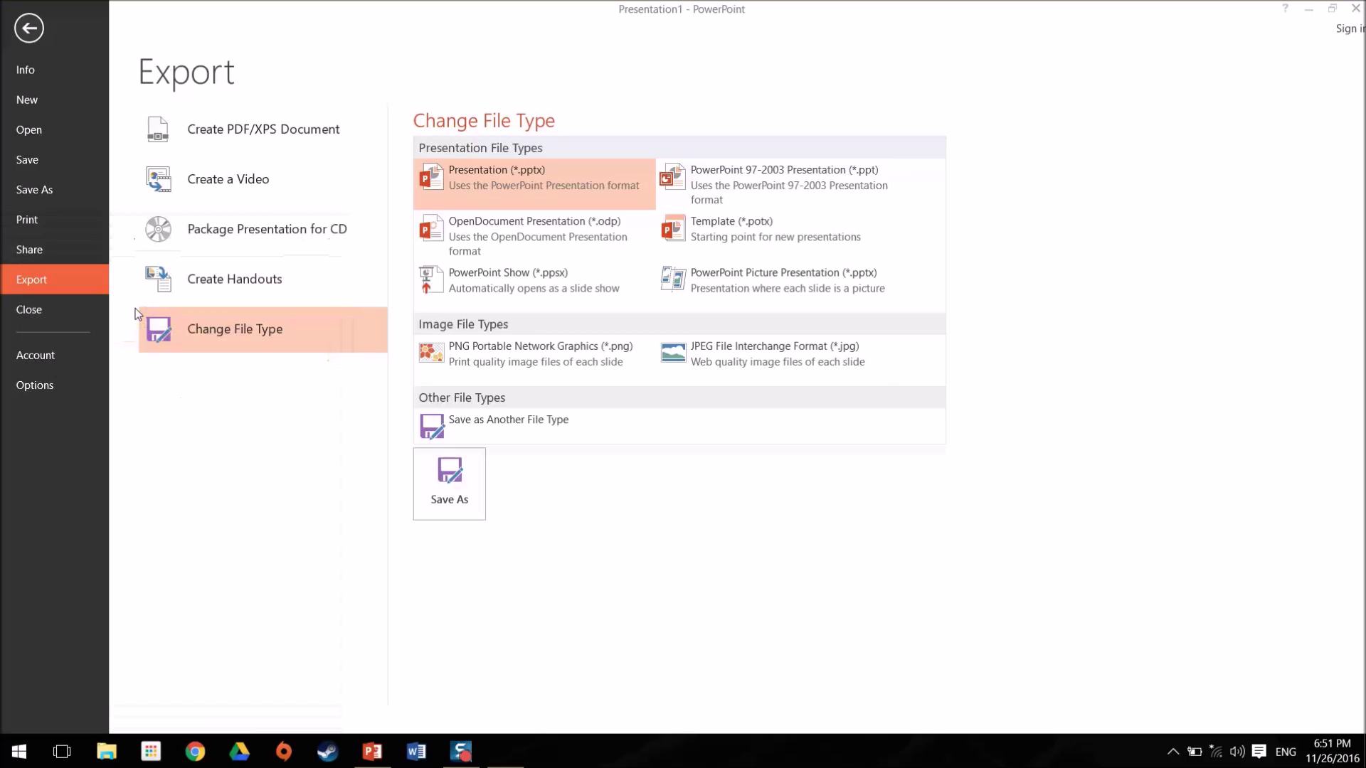
left_click(767, 390)
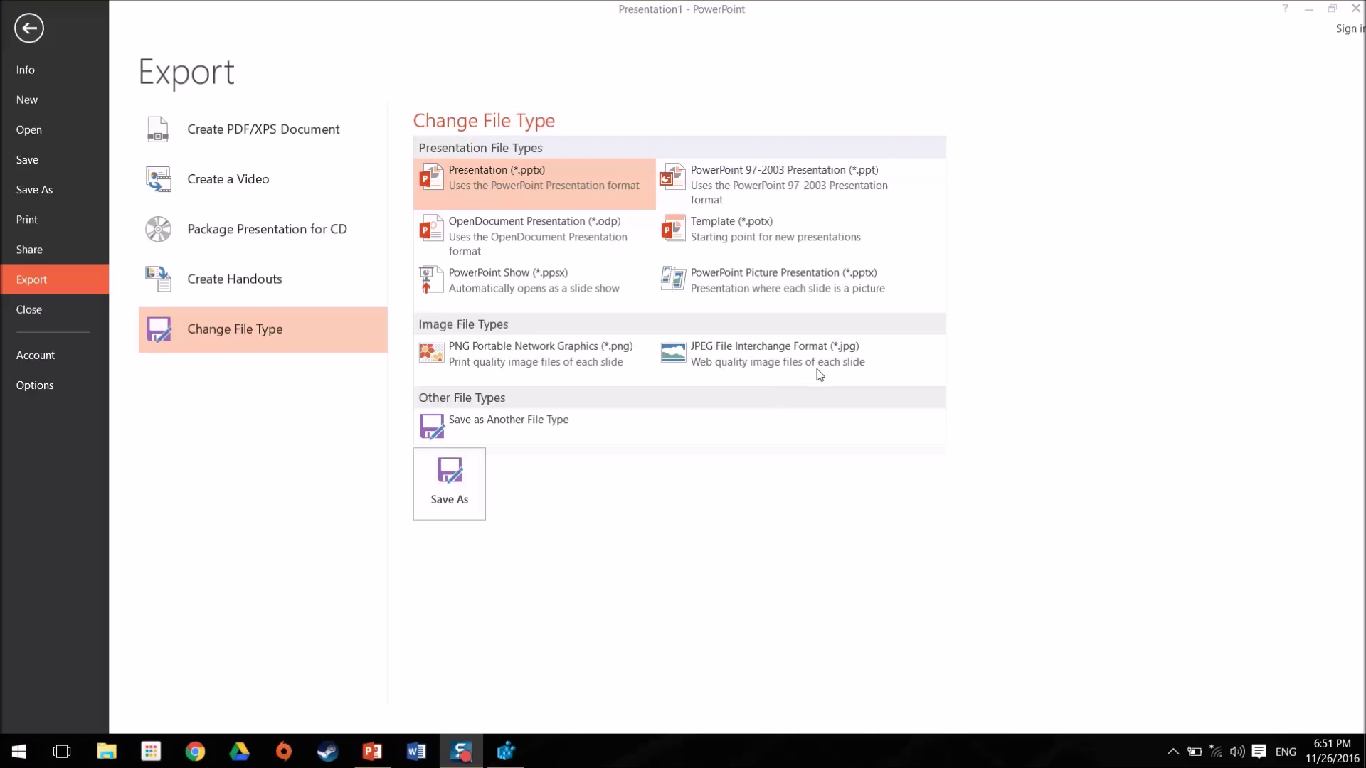
left_click(506, 752)
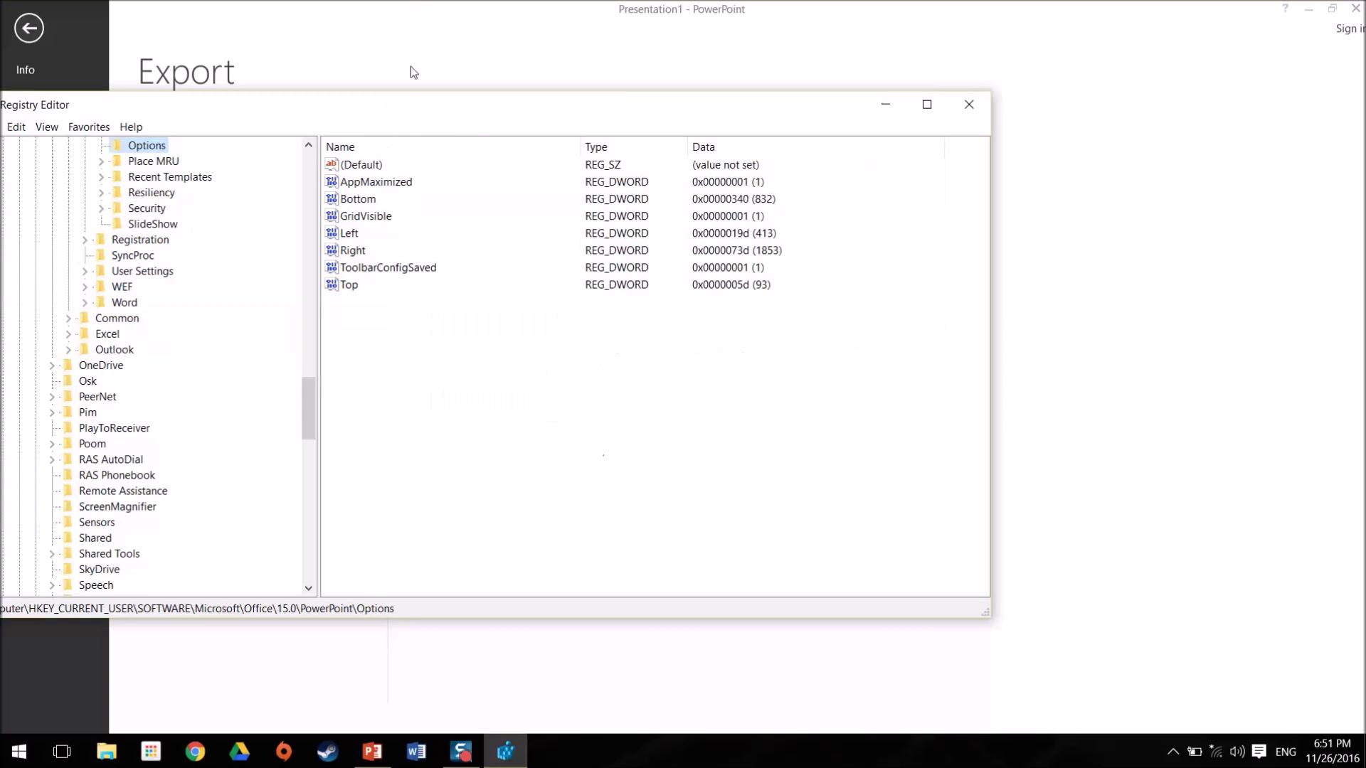
left_click_drag(429, 106, 496, 131)
left_click_drag(396, 442, 429, 202)
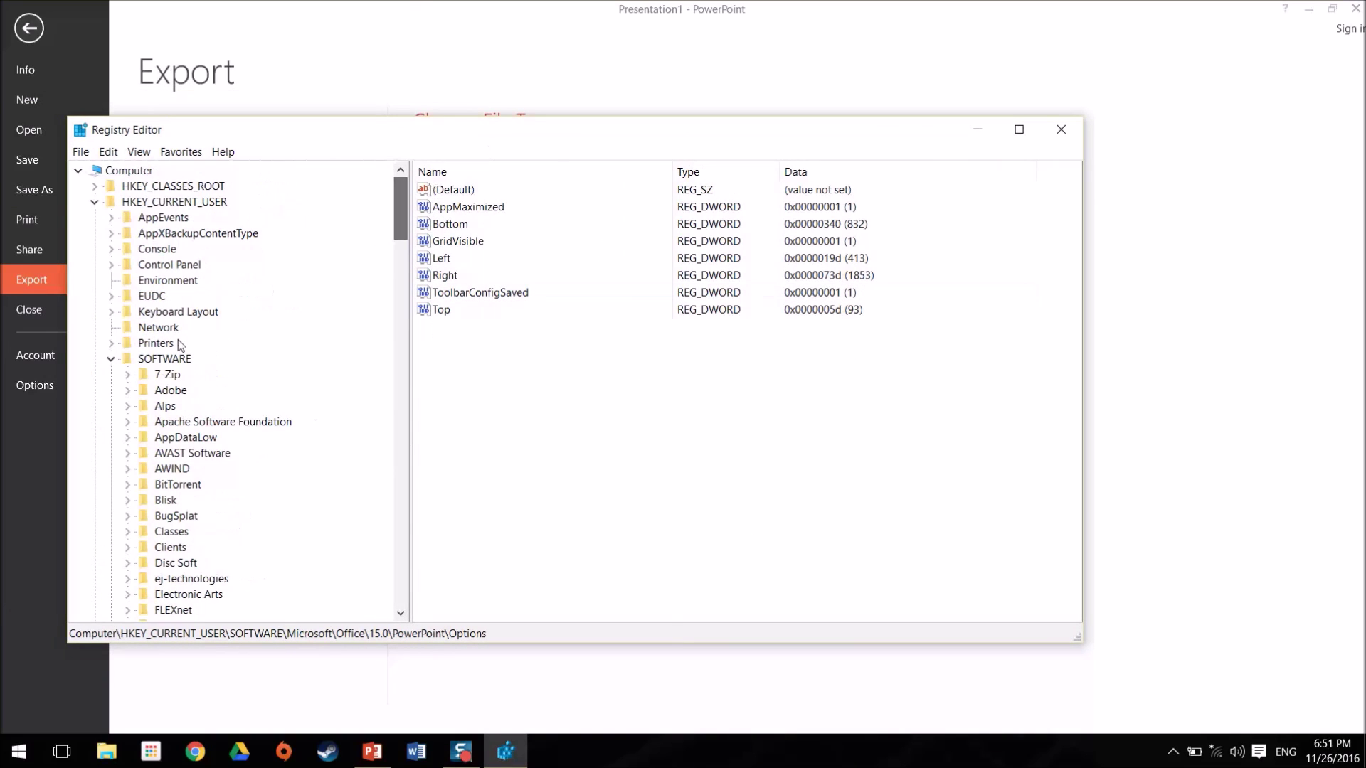
left_click(112, 359)
double_click(201, 203)
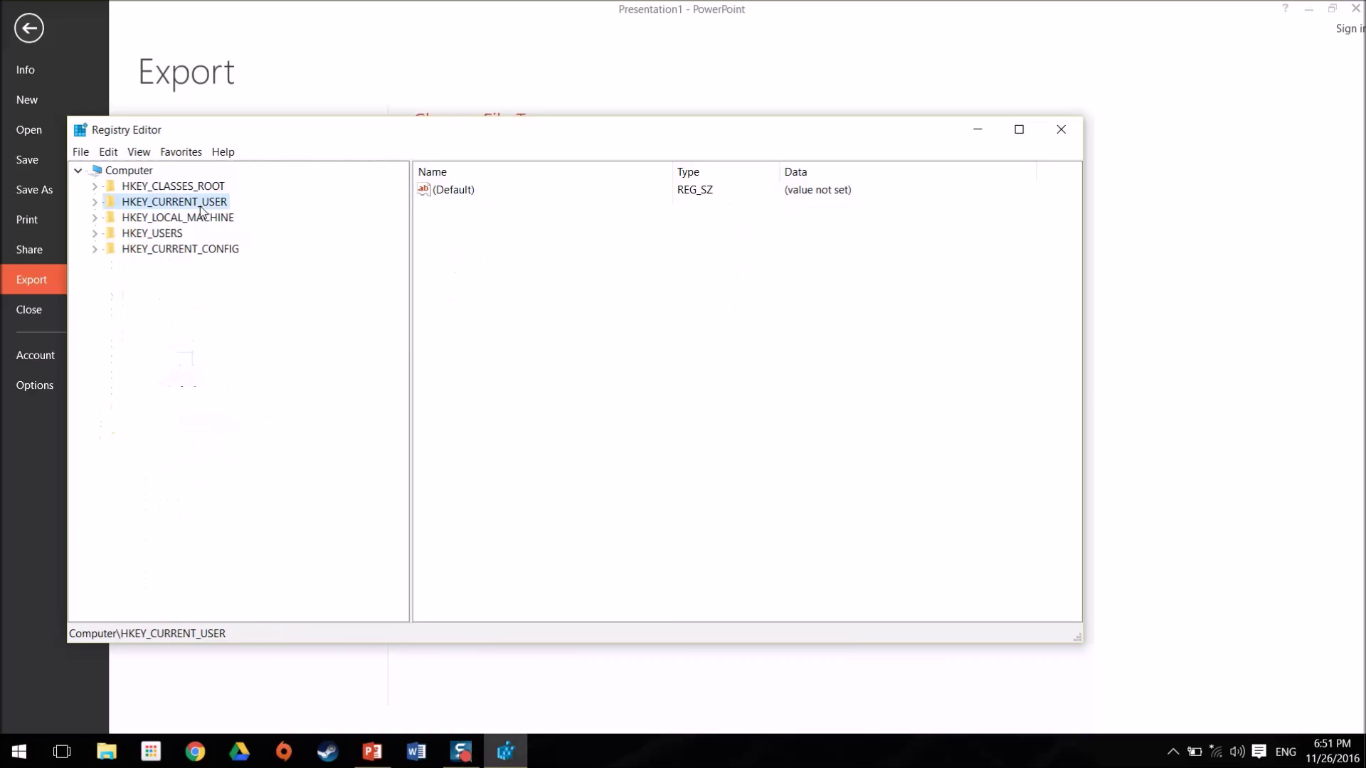
double_click(201, 203)
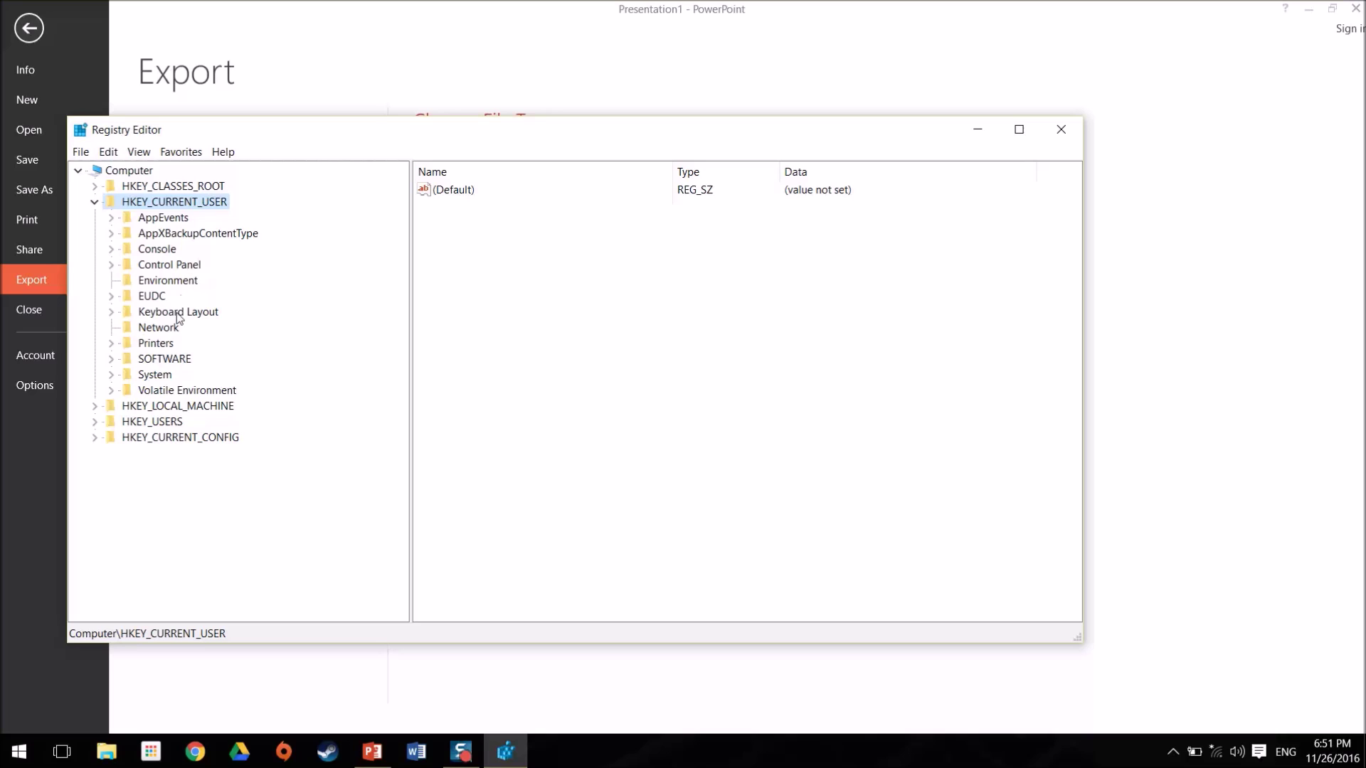
double_click(166, 358)
scroll(235, 320, "down", 1)
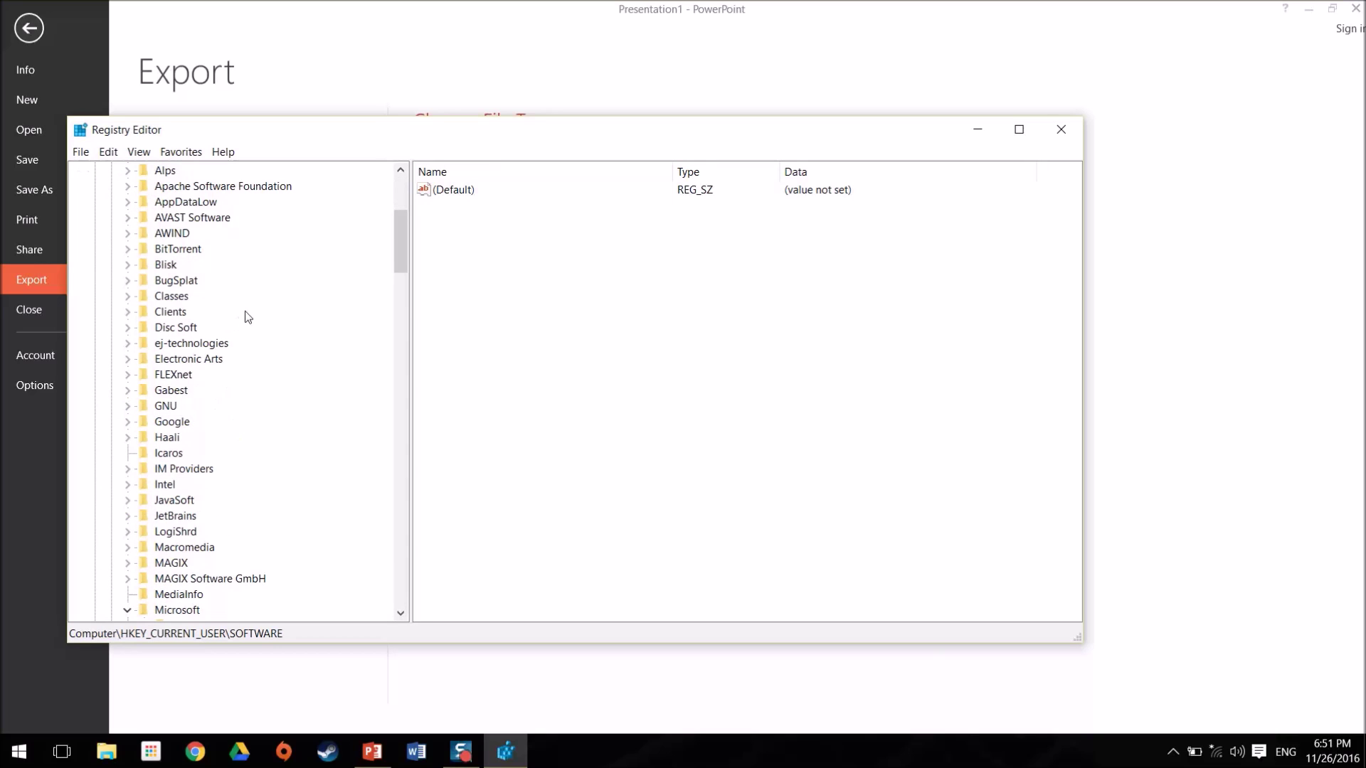
scroll(247, 317, "down", 3)
left_click(178, 469)
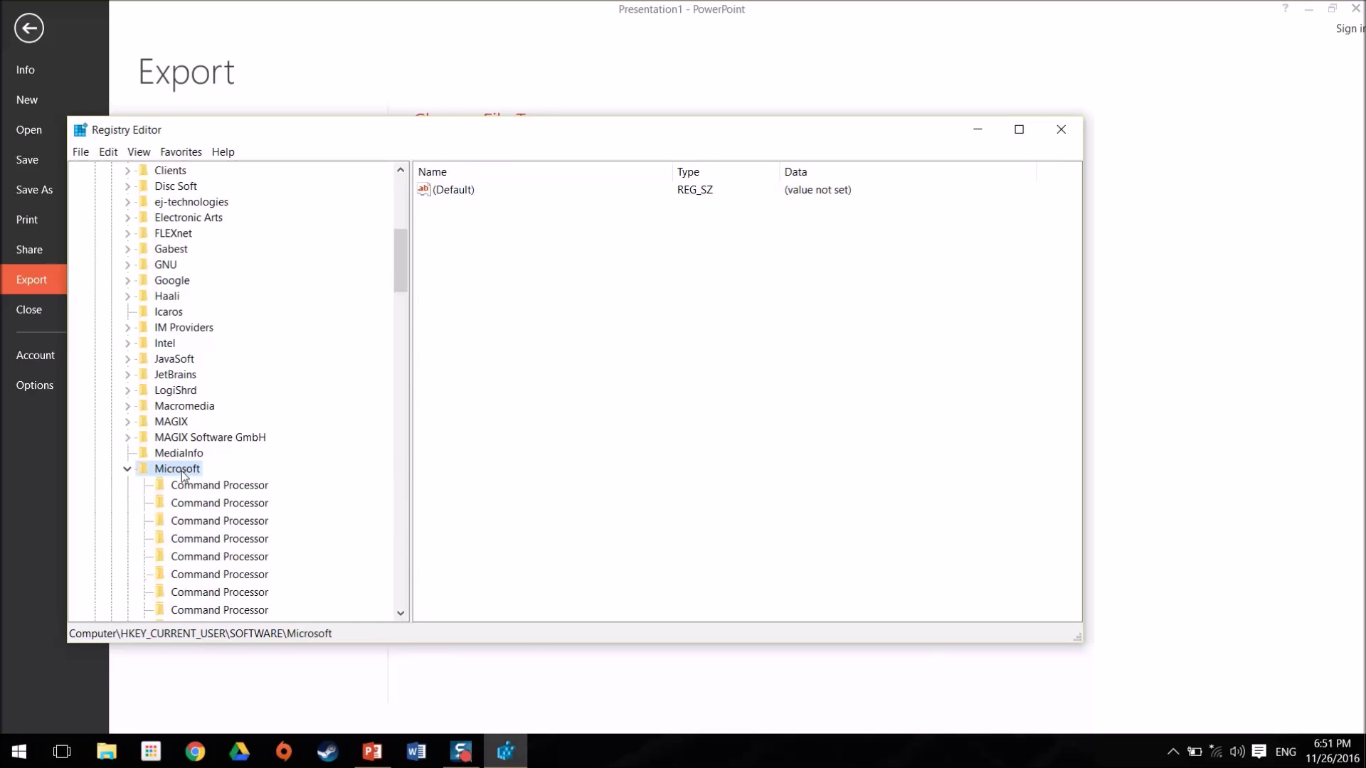
double_click(178, 469)
scroll(242, 349, "down", 2)
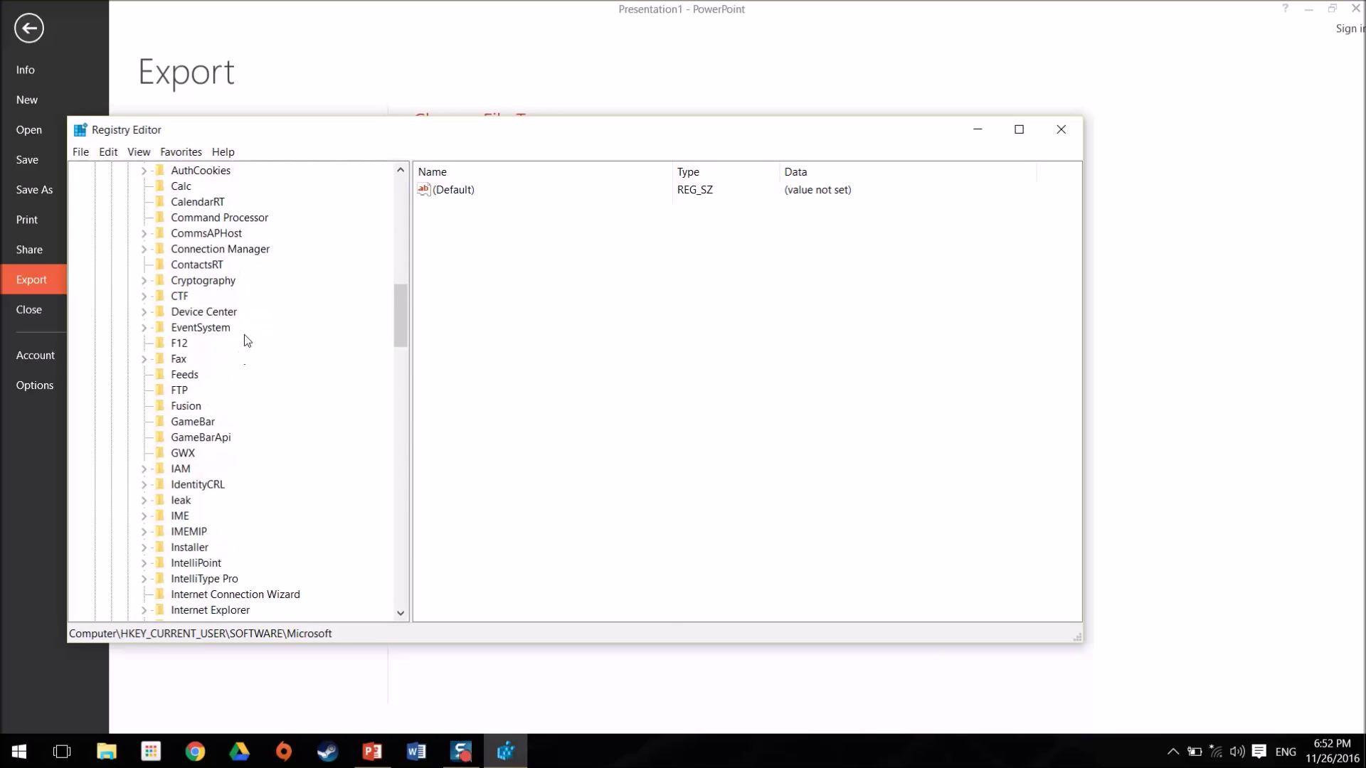
scroll(245, 333, "down", 7)
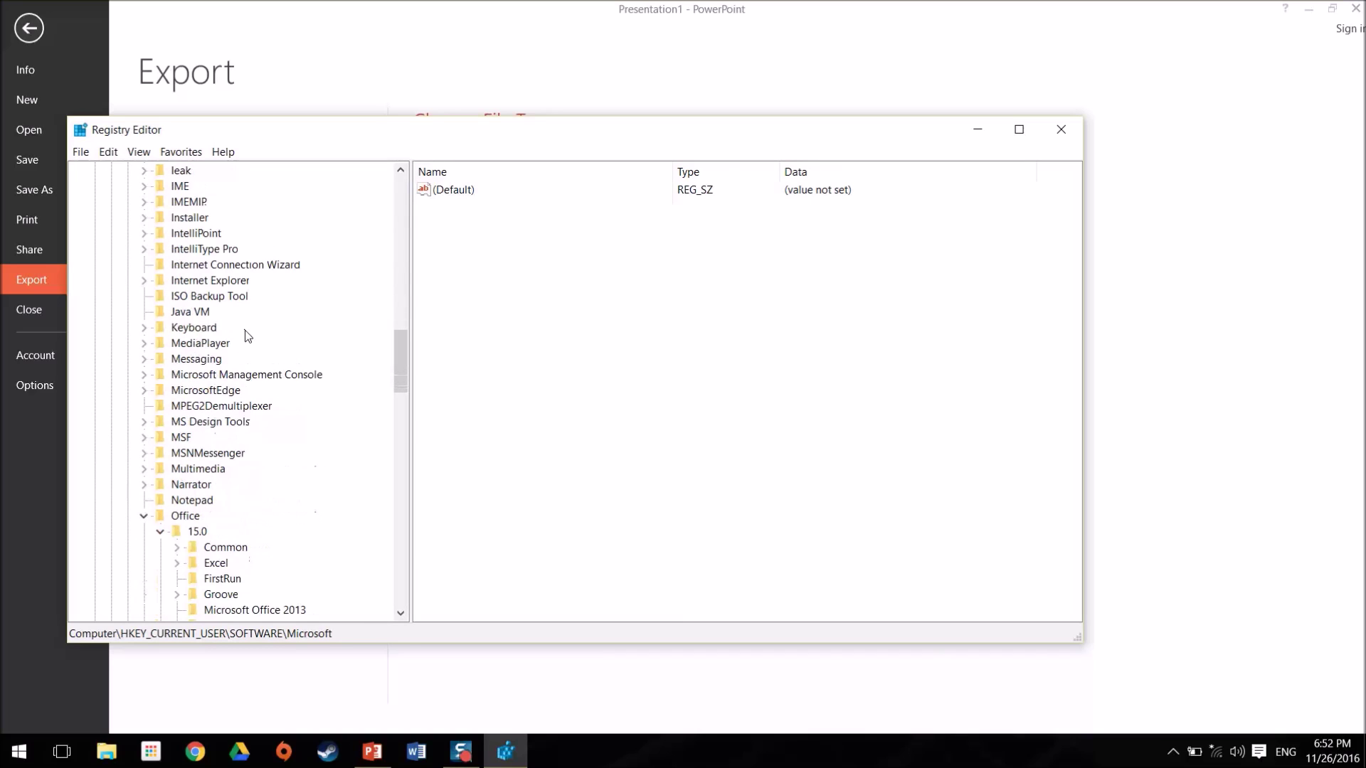
scroll(245, 331, "down", 1)
left_click(192, 469)
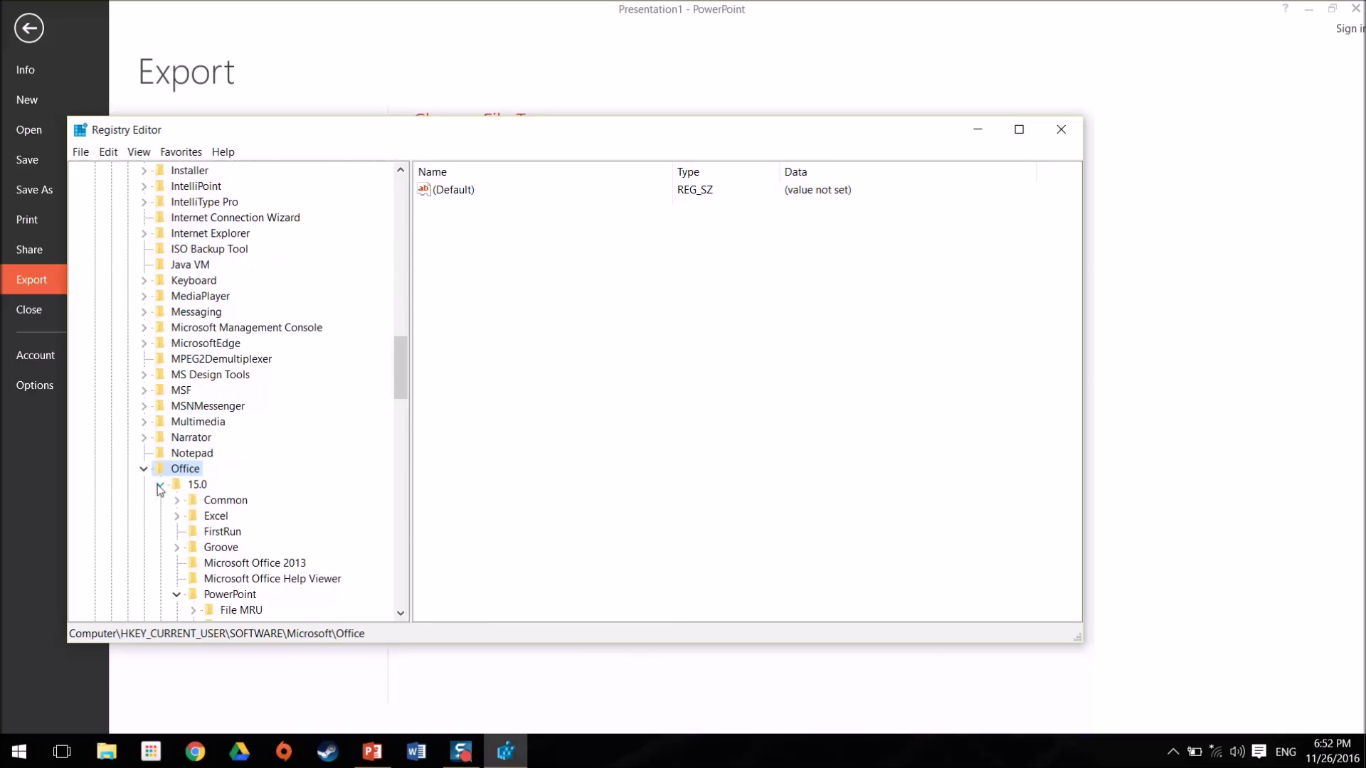
left_click(159, 486)
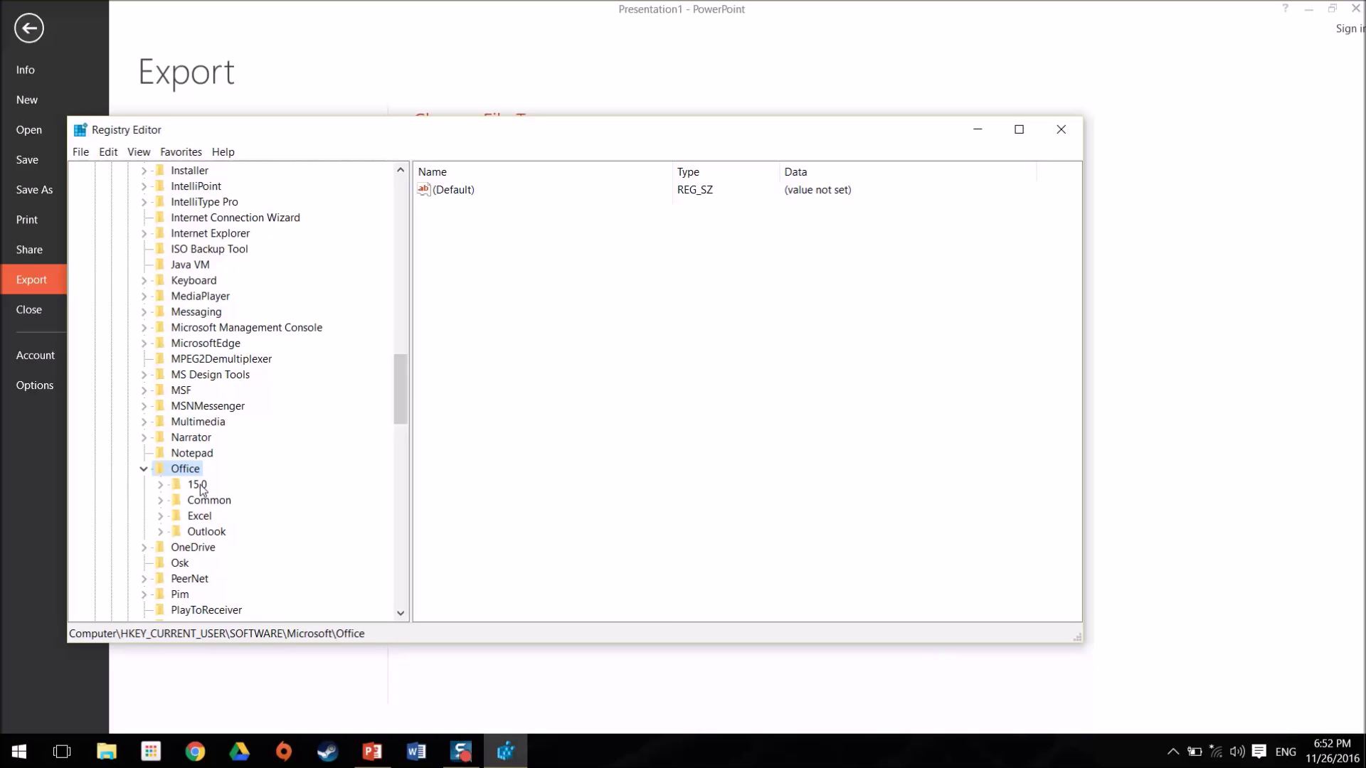
scroll(201, 484, "down", 1)
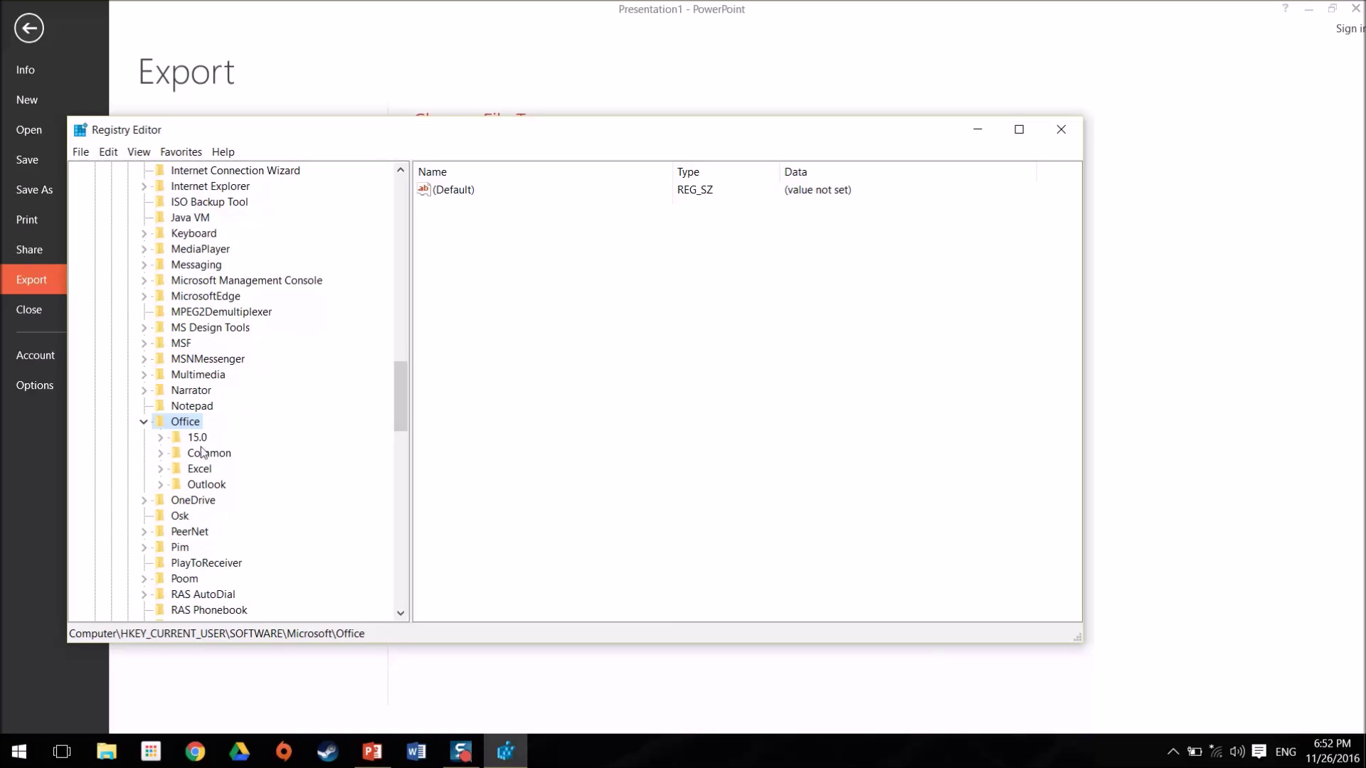
double_click(203, 439)
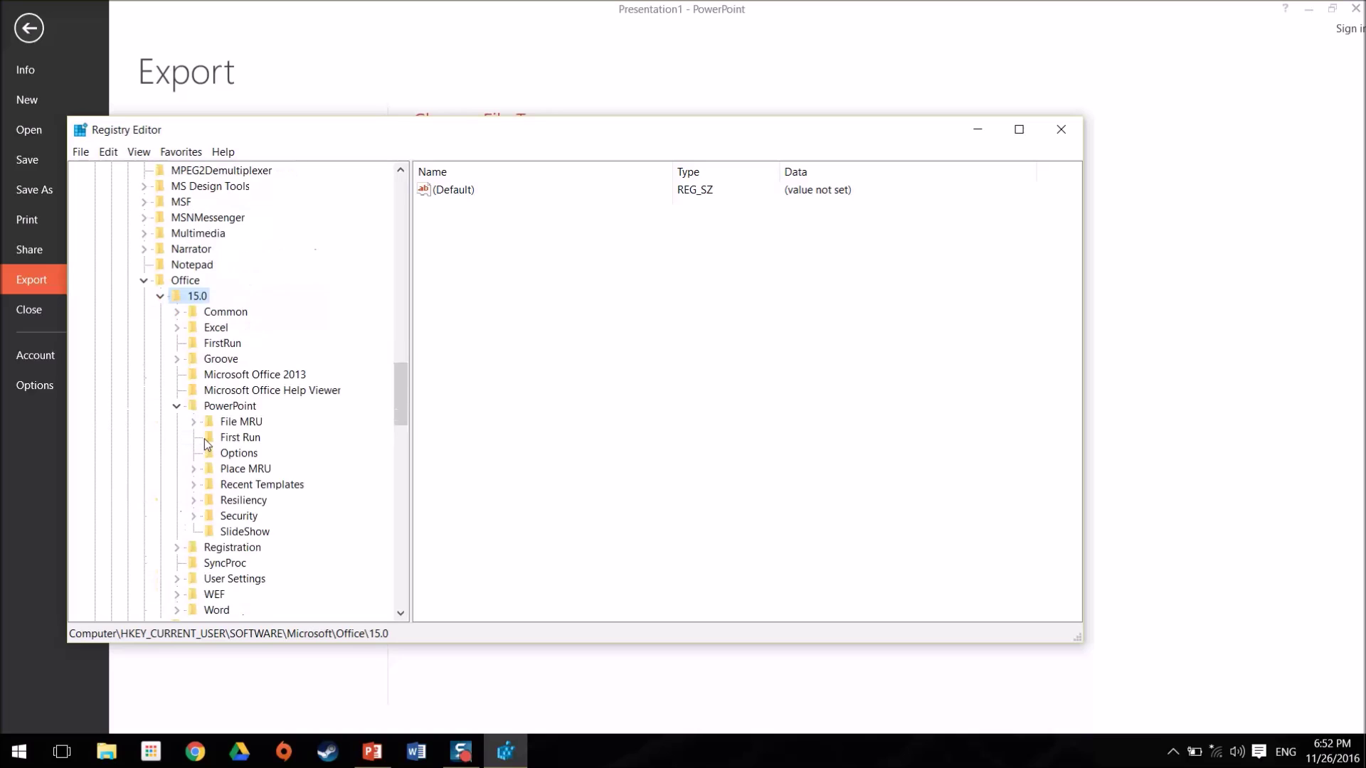
double_click(250, 407)
double_click(249, 410)
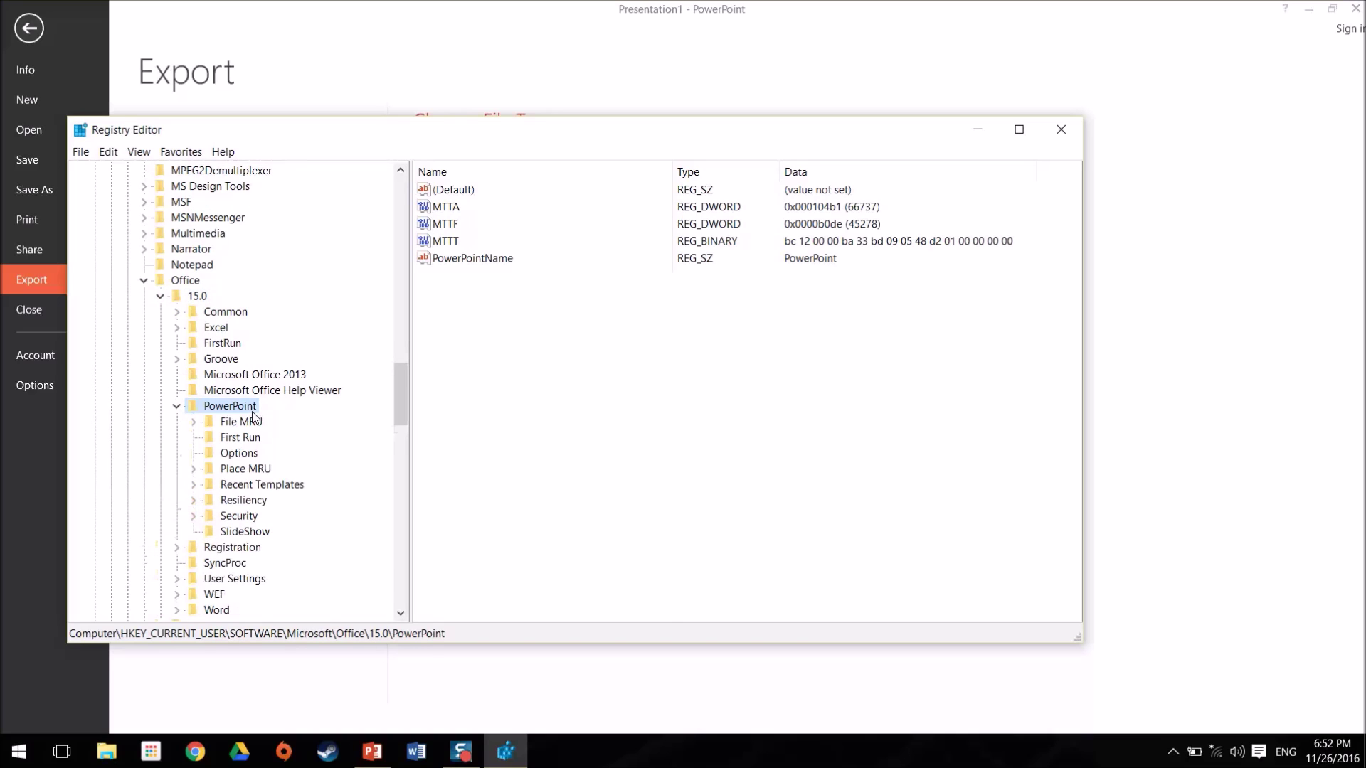
left_click(242, 456)
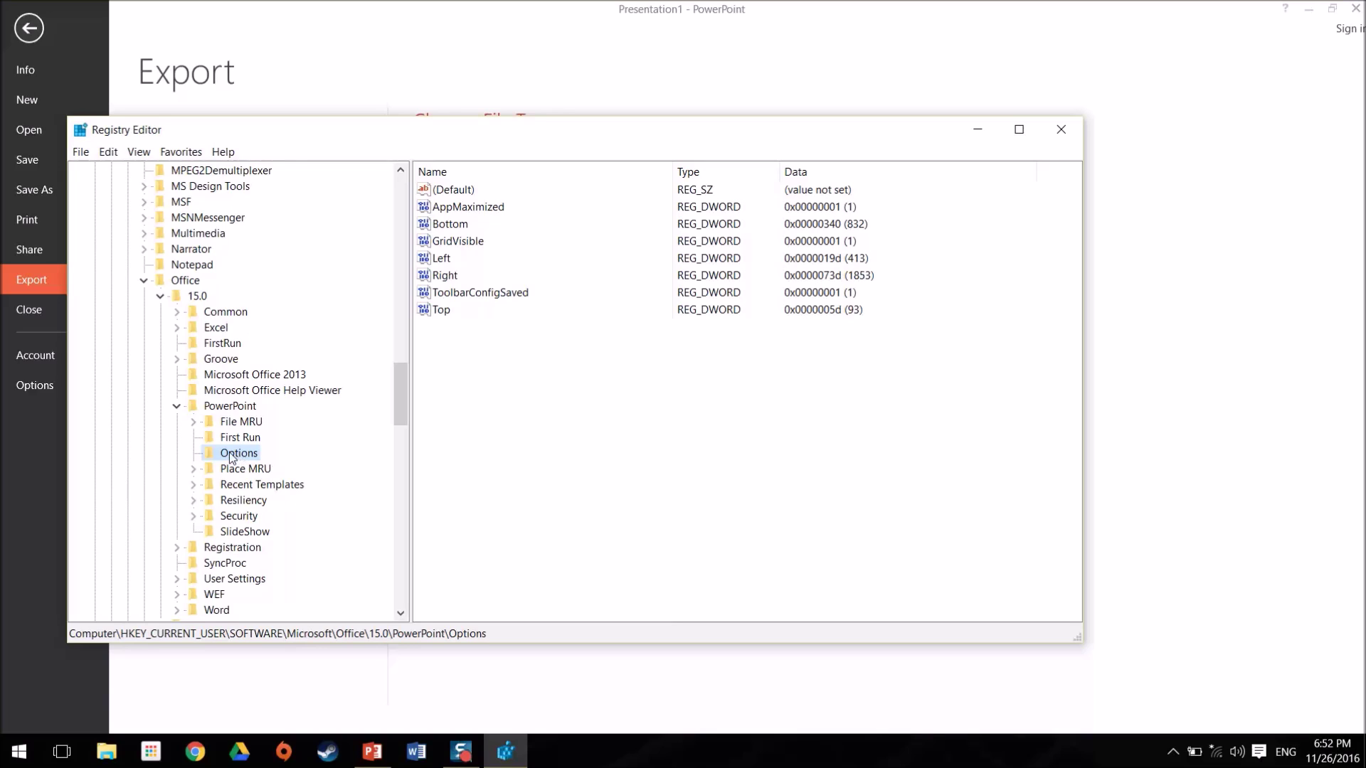
right_click(232, 454)
- Create a DWORD (32-bit) value named ExportBitmapResolution under the Options key
mouse_move(277, 481)
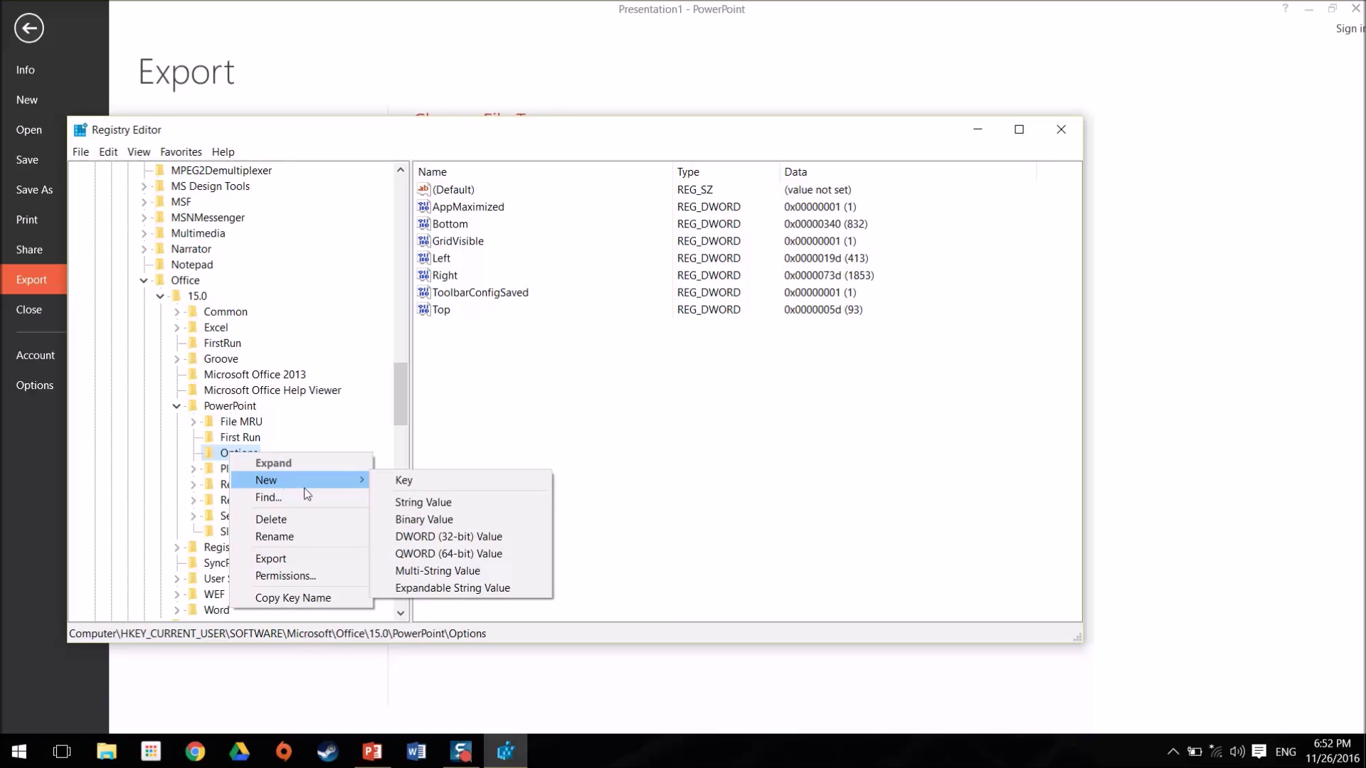
left_click(424, 536)
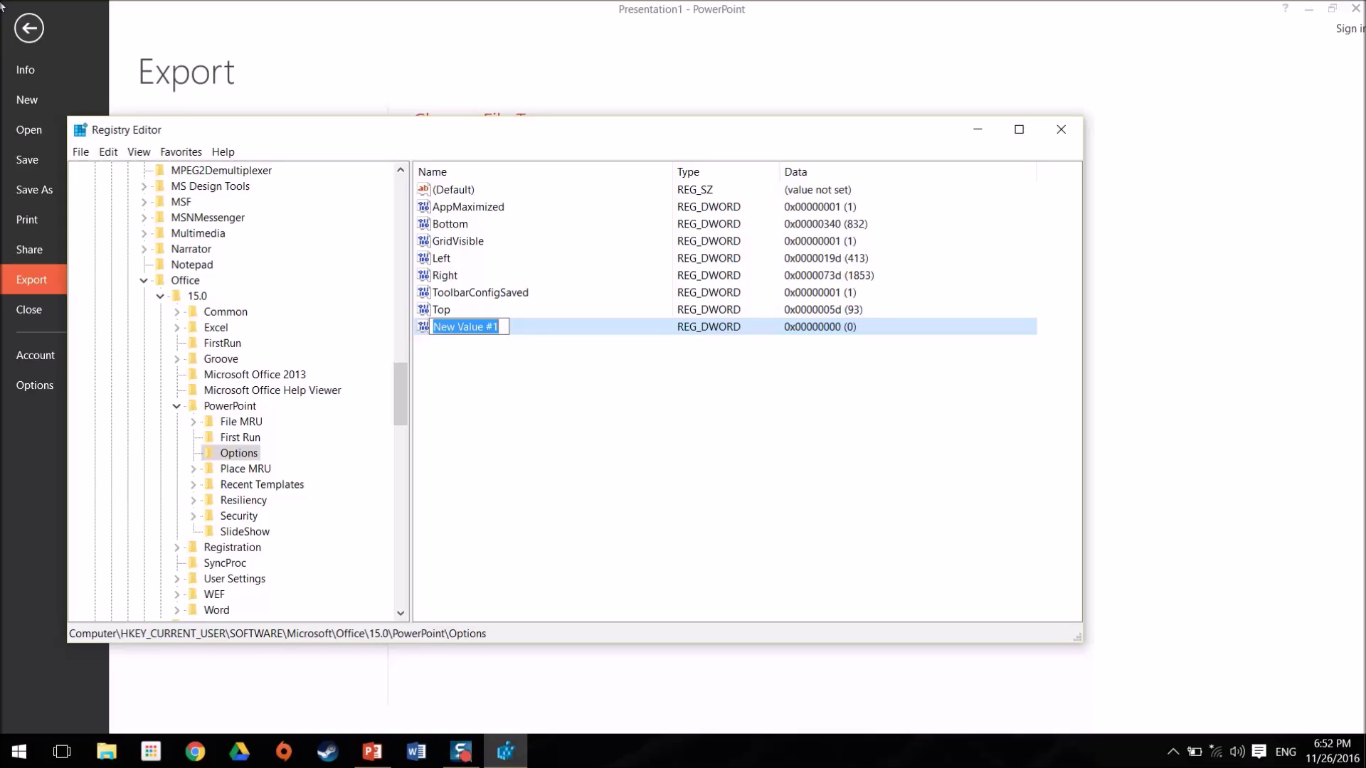
type("Export")
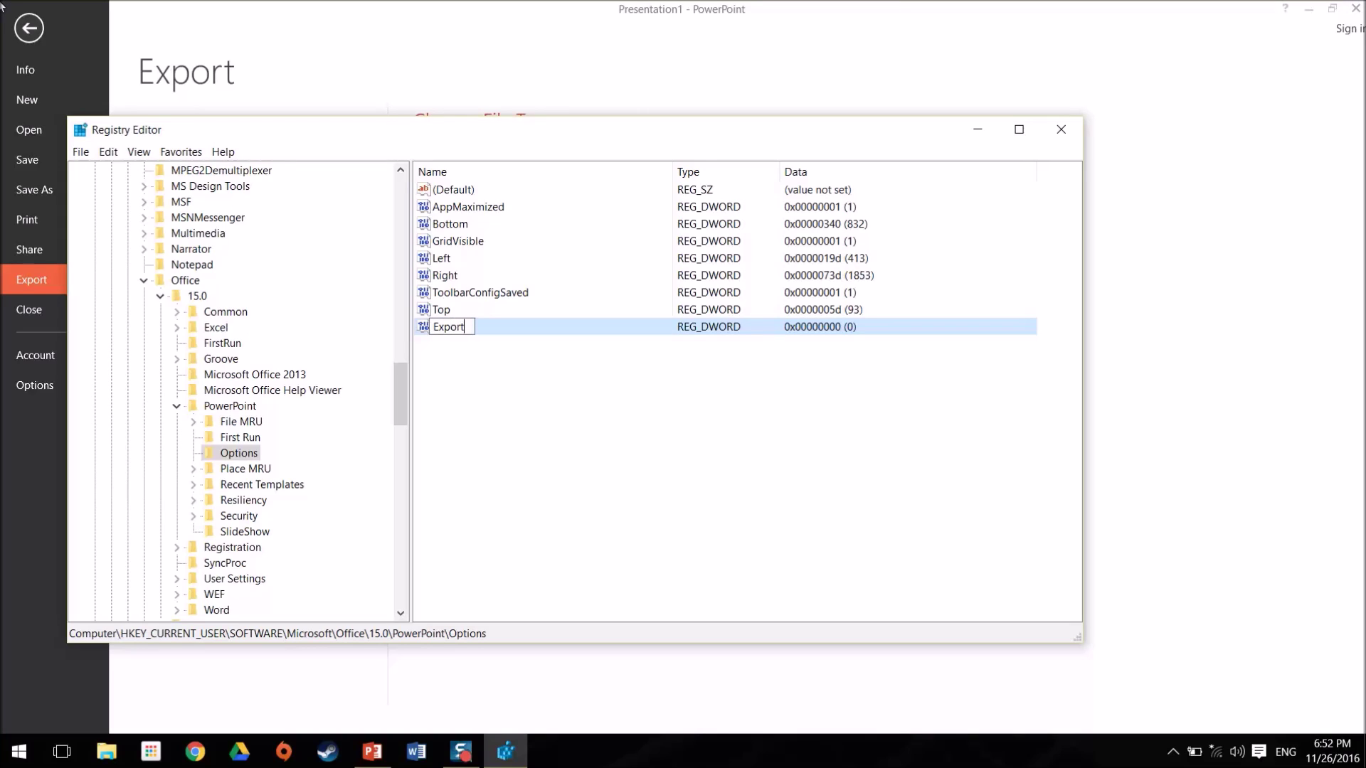
type("BitmapResolution")
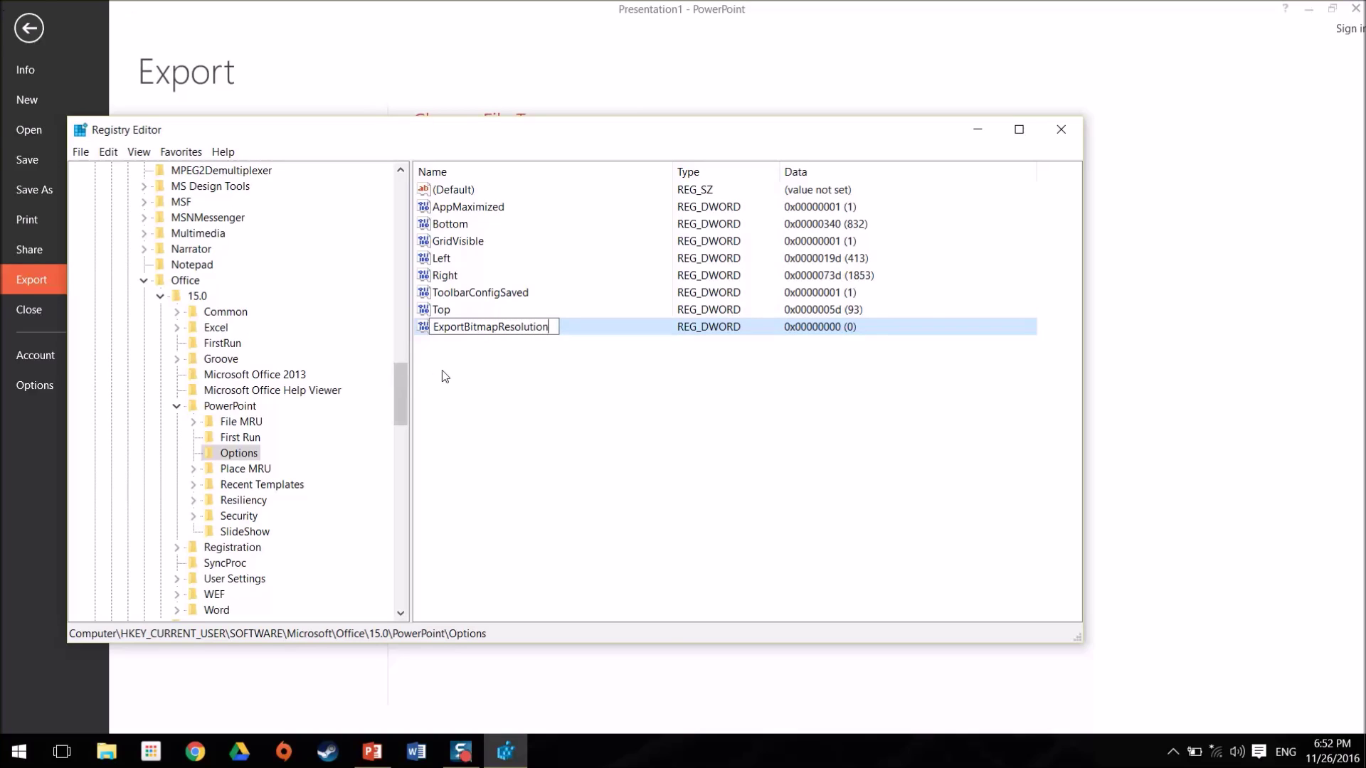
key("Return")
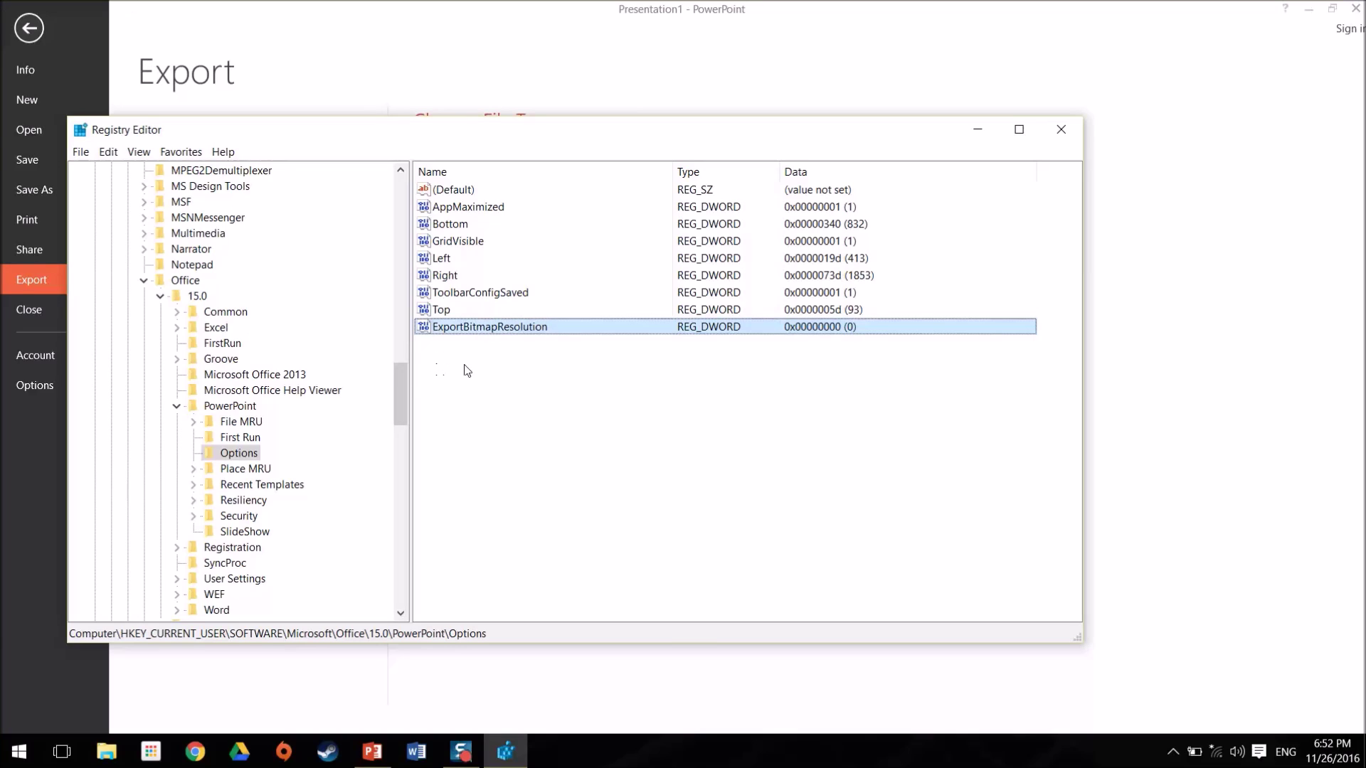
double_click(503, 327)
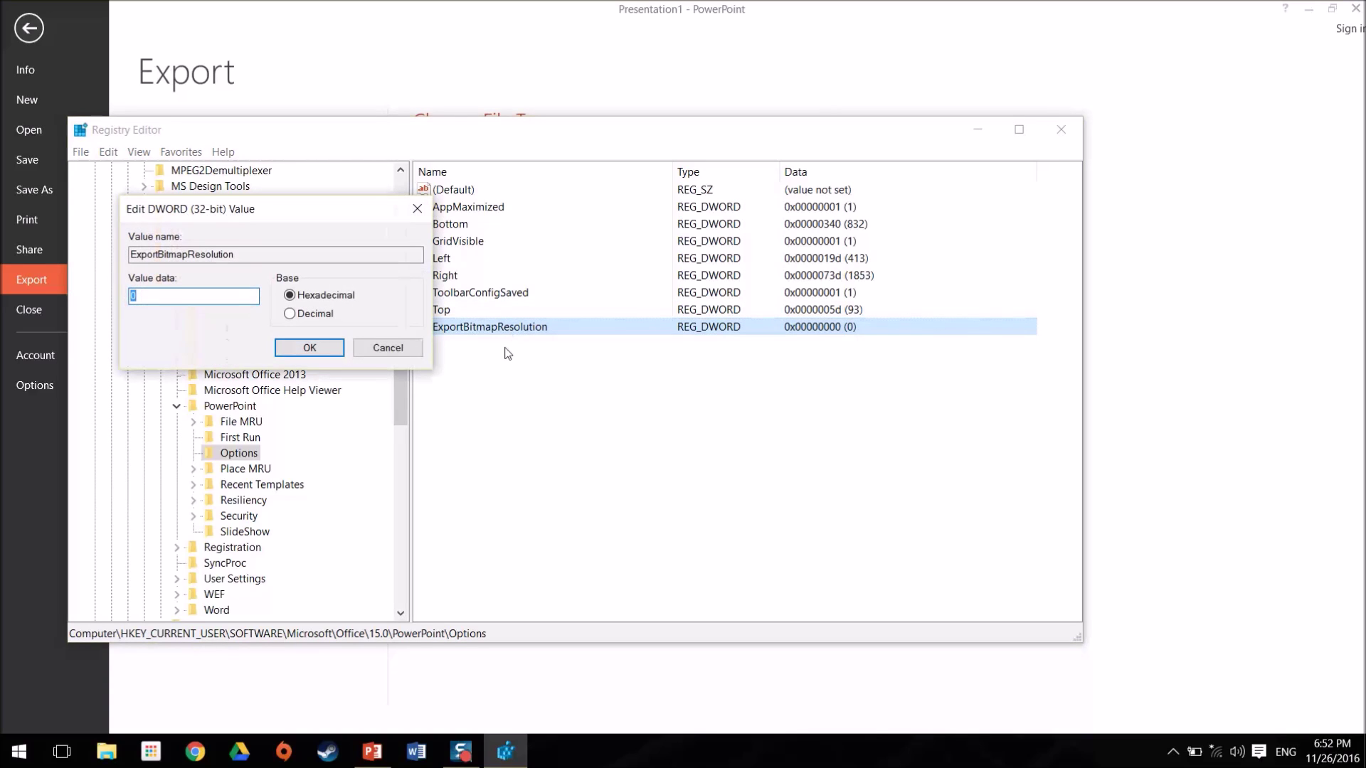
- Enter 144 as ExportBitmapResolution's decimal value data and confirm
left_click(322, 316)
type("96")
key("BackSpace")
key("BackSpace")
type("144")
left_click(324, 348)
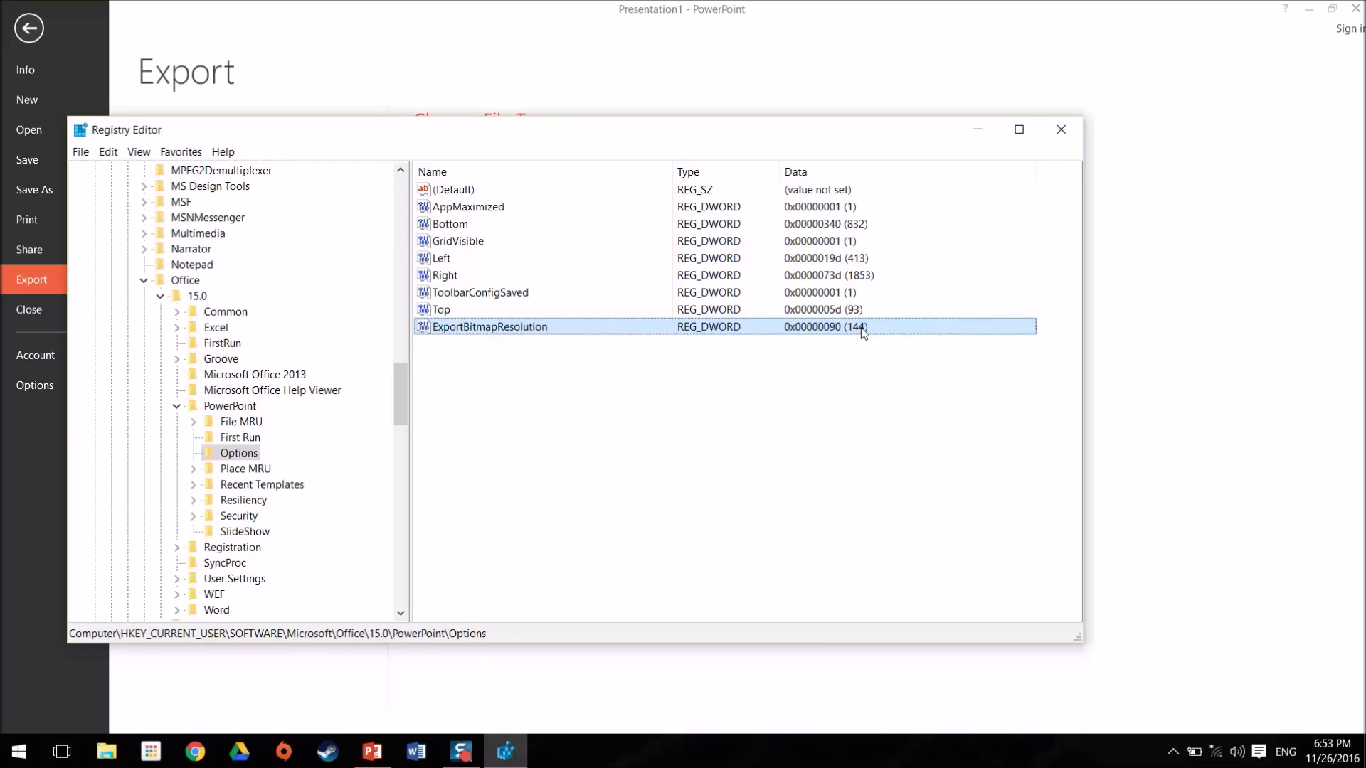
- Close Registry Editor and PowerPoint without saving, then relaunch PowerPoint
left_click(1060, 130)
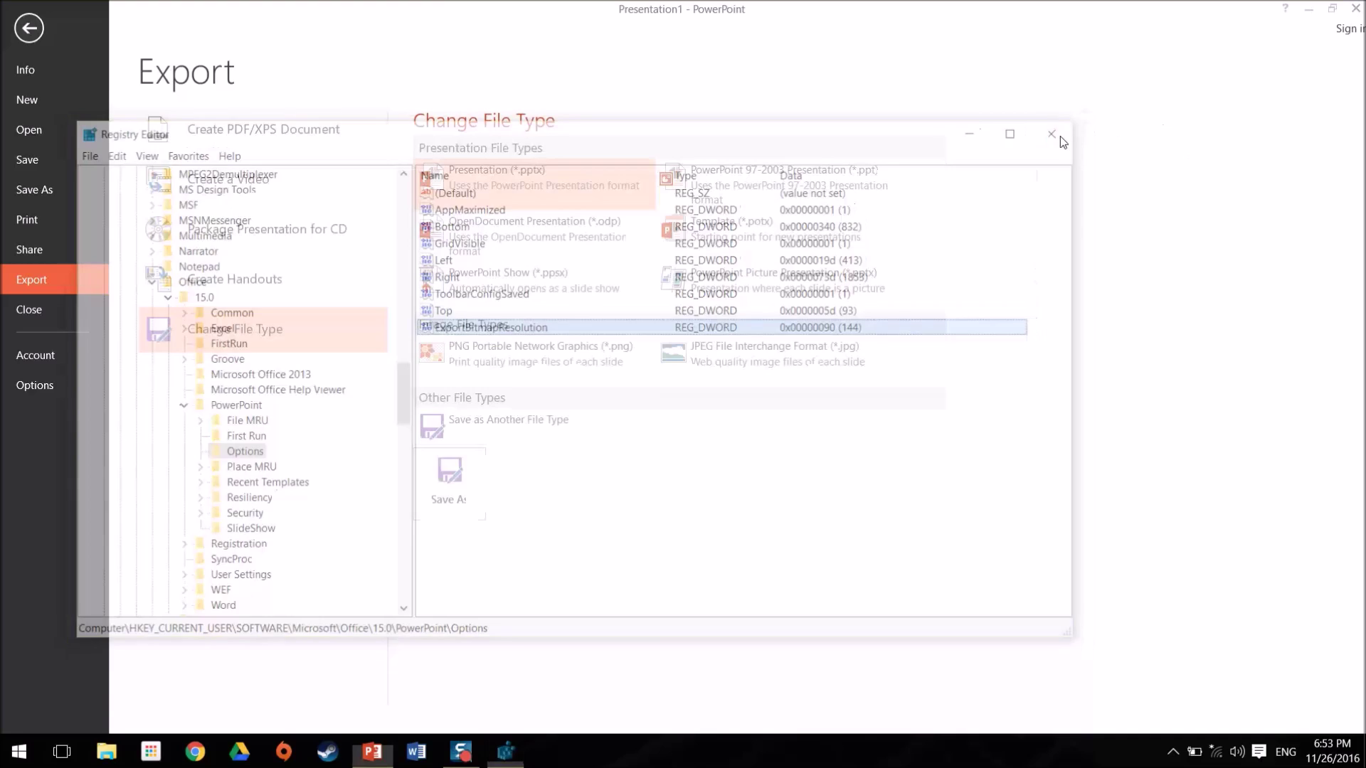
left_click(1355, 9)
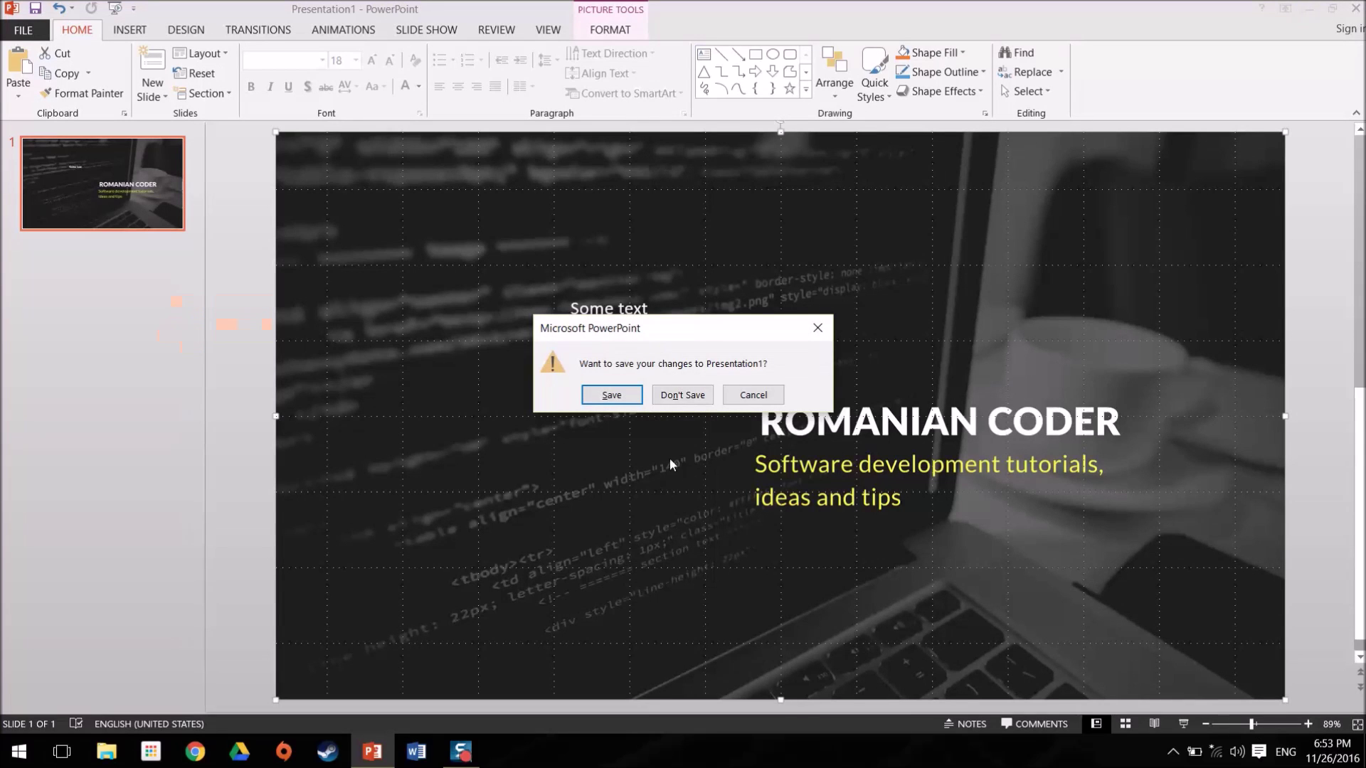
left_click(684, 395)
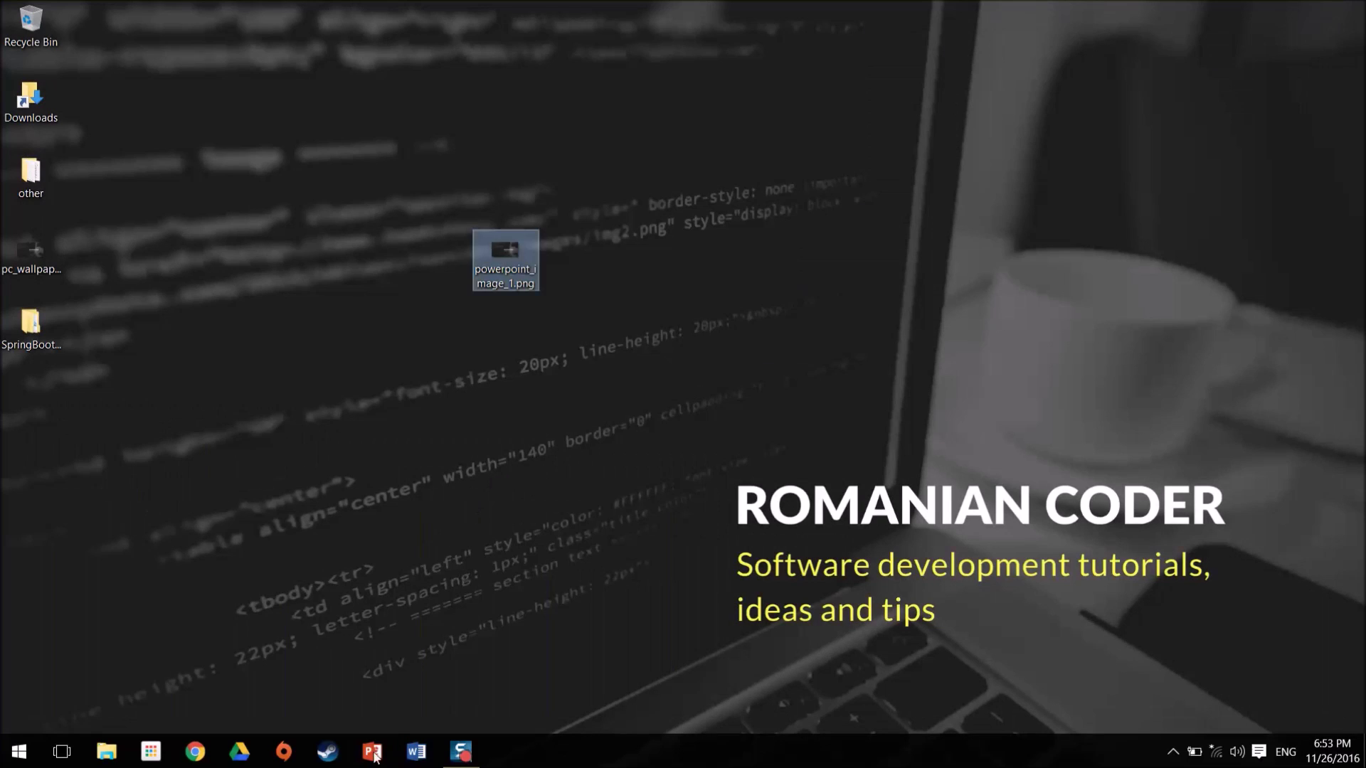
left_click(374, 753)
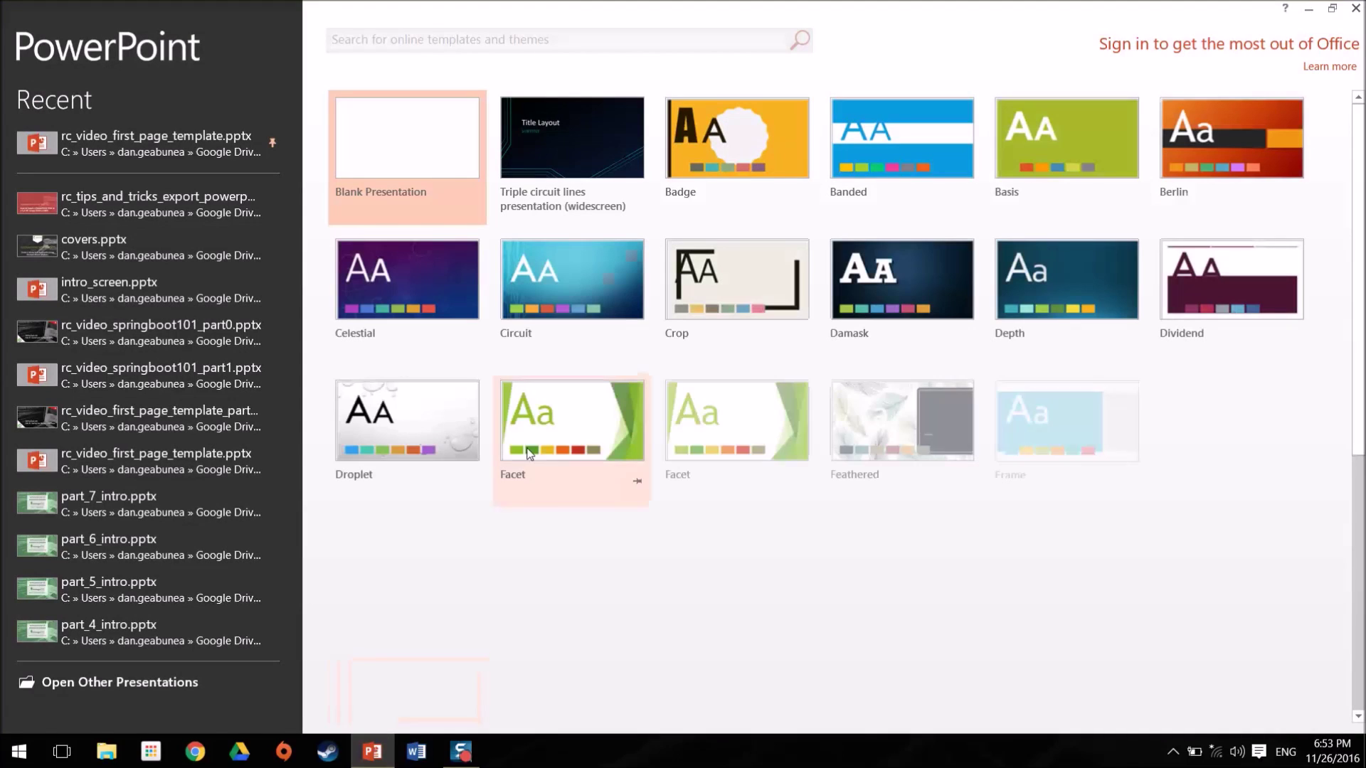
- Create a blank presentation, remove both placeholders, and drop pc_wallpaper.png onto the slide
left_click(435, 157)
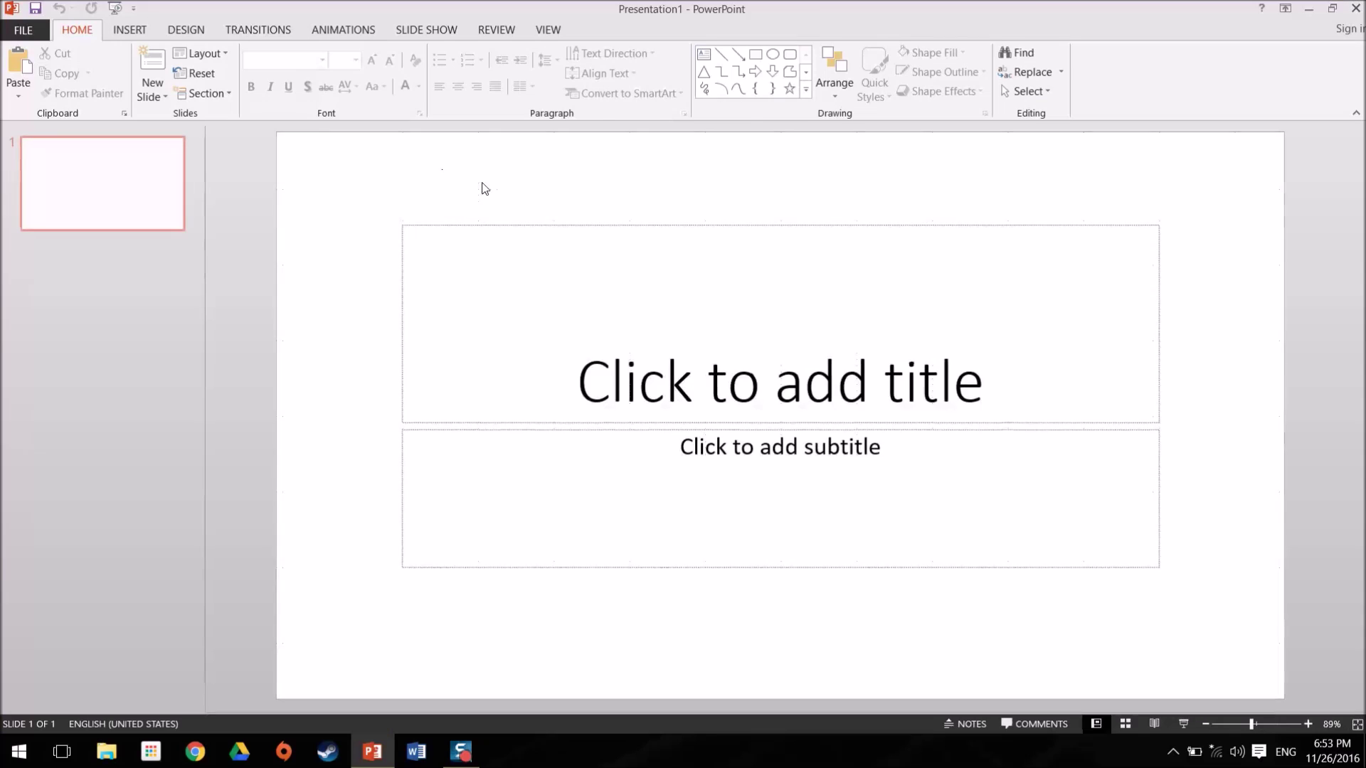
left_click(674, 226)
key("Delete")
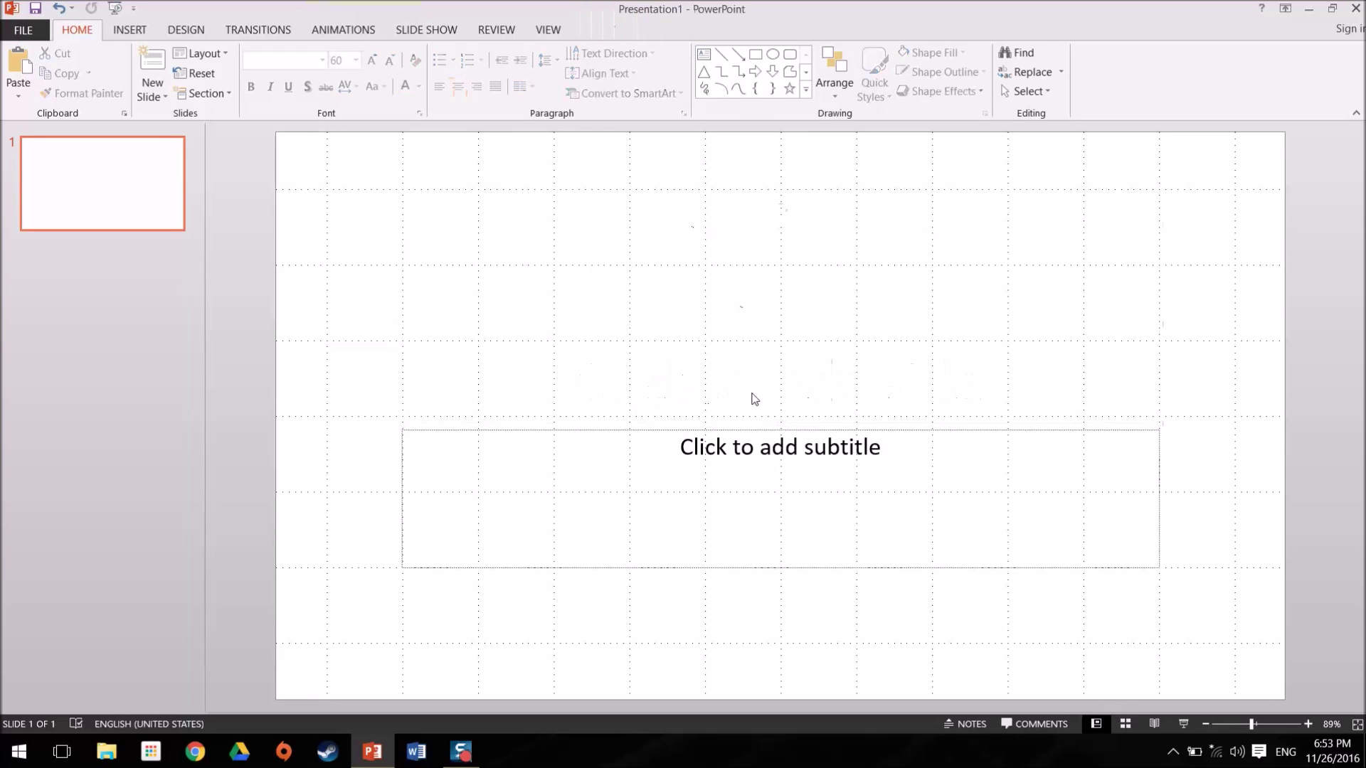
left_click(747, 429)
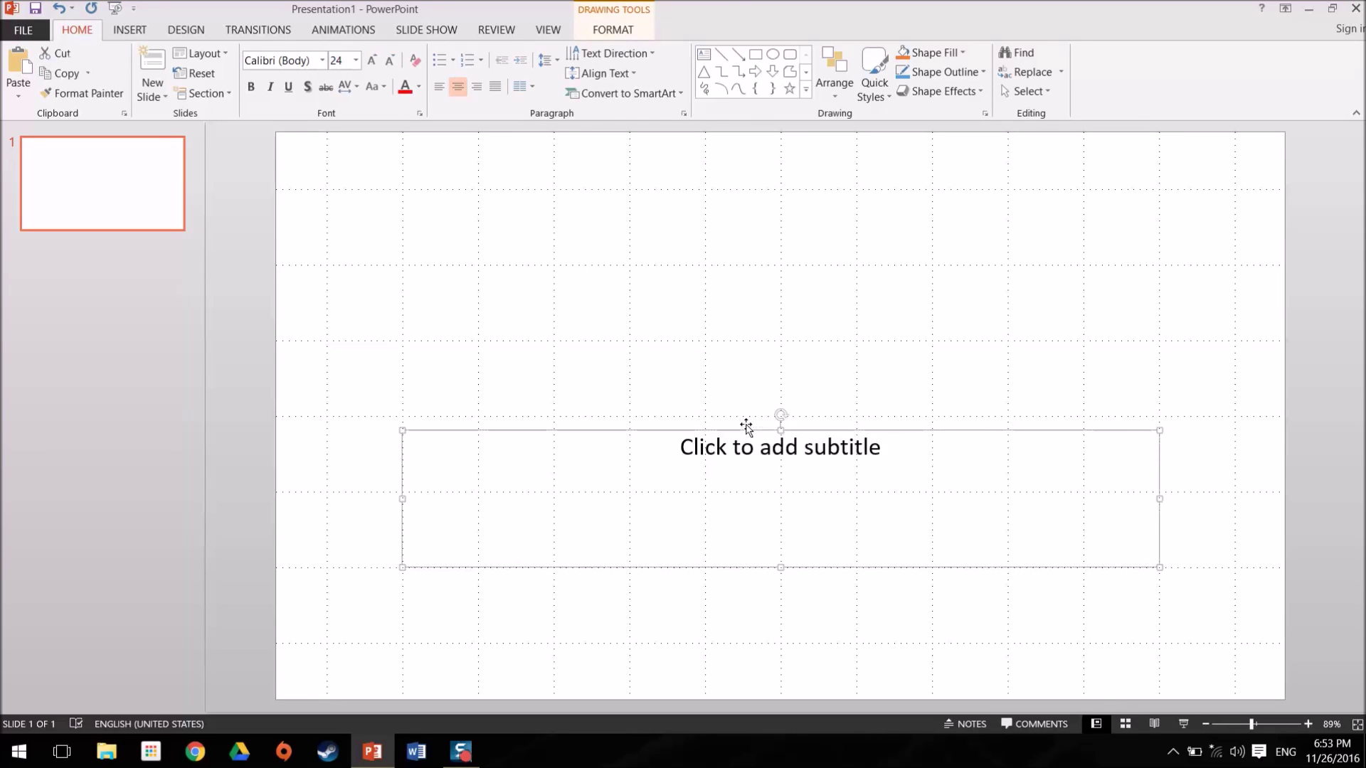
key("Delete")
double_click(780, 6)
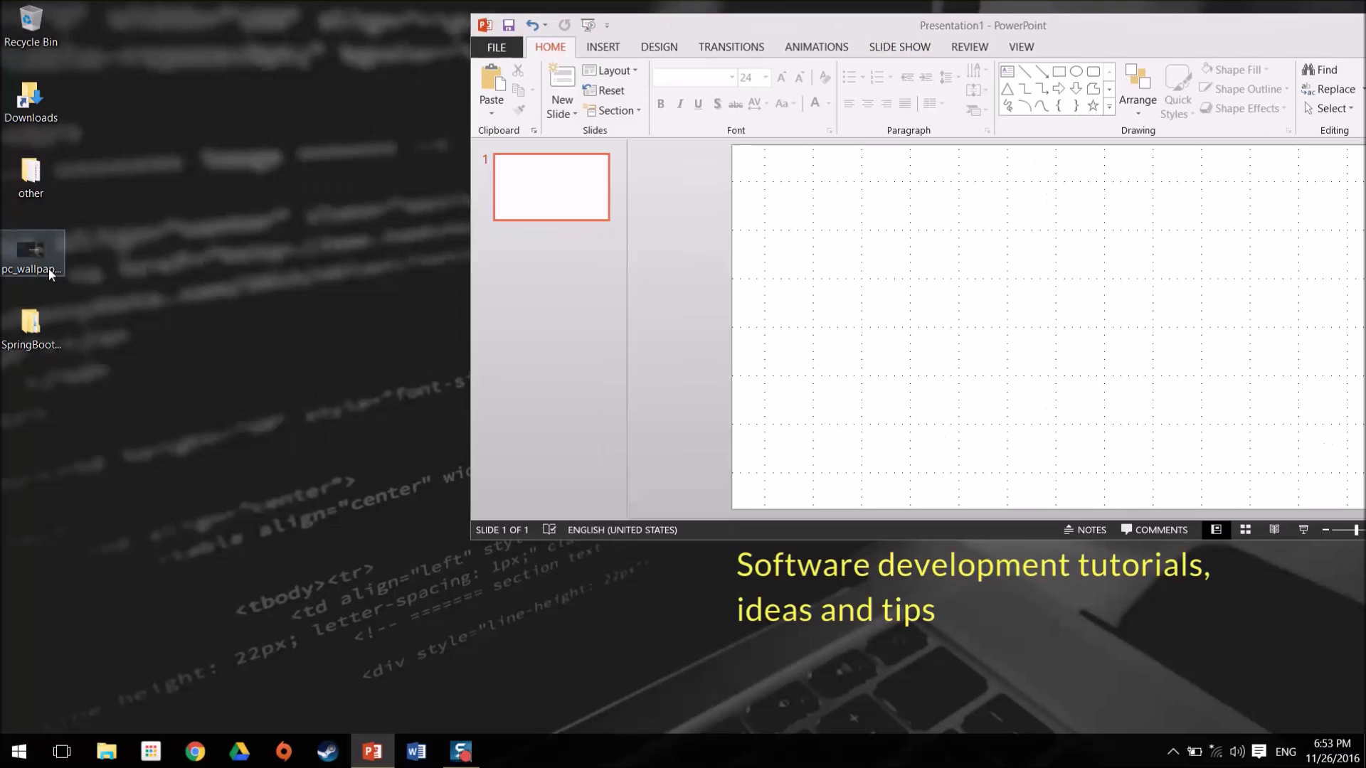
left_click_drag(48, 267, 814, 314)
double_click(1240, 27)
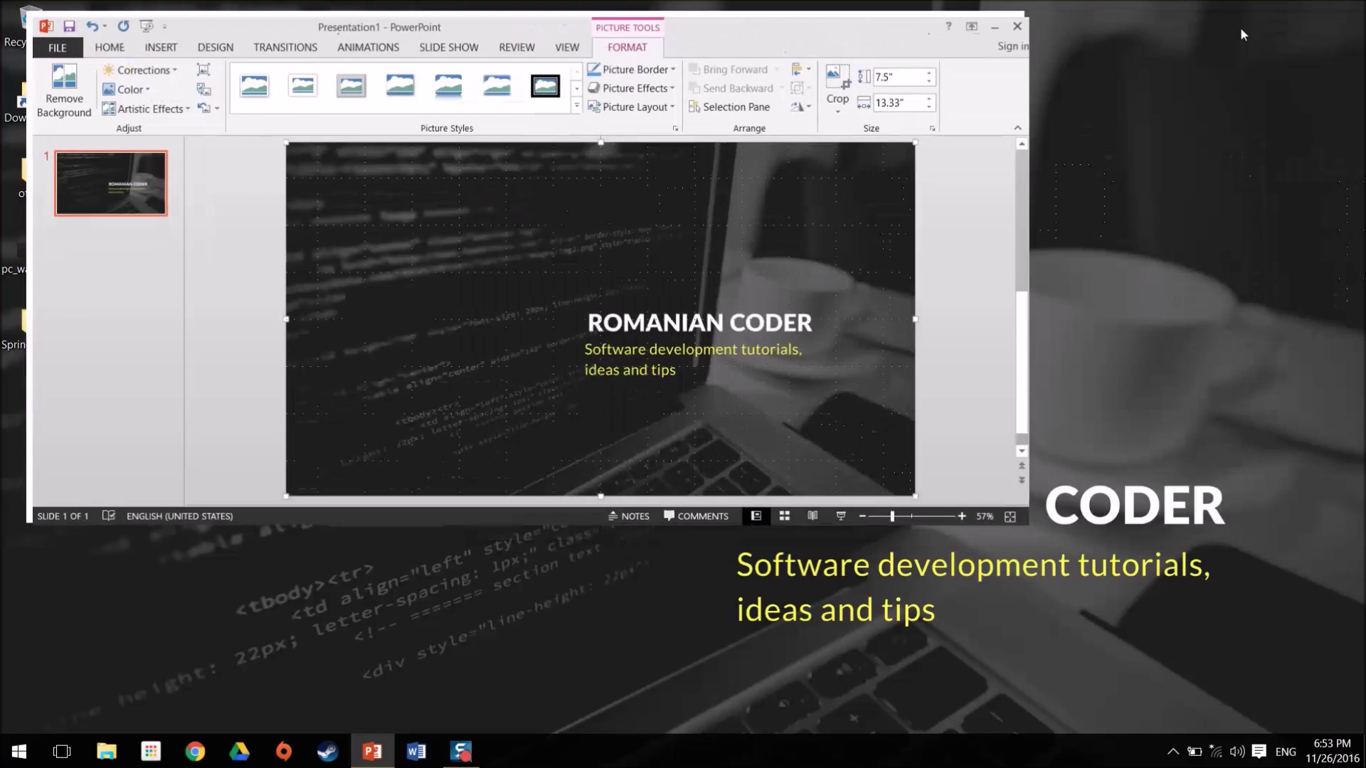
left_click(26, 34)
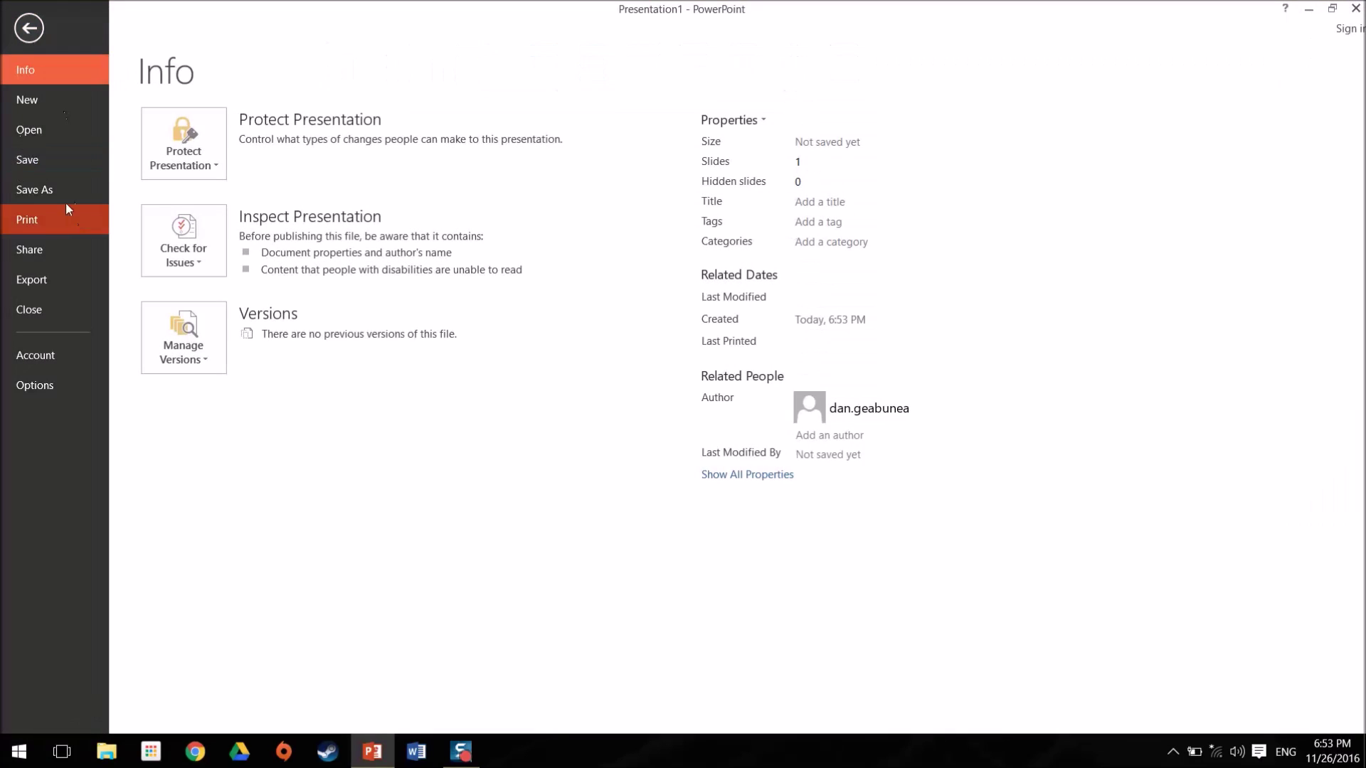
- Pick PNG as the export file type under Export > Change File Type
left_click(40, 278)
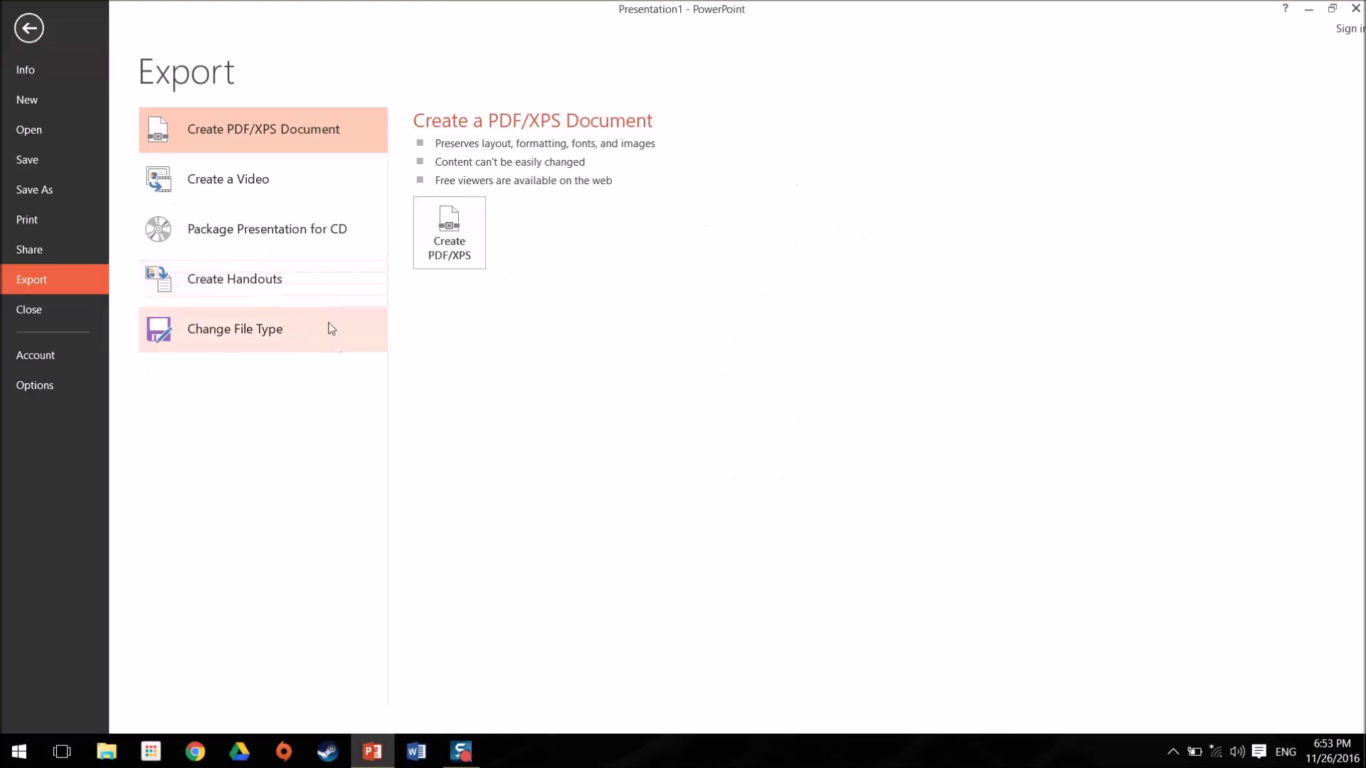
left_click(256, 330)
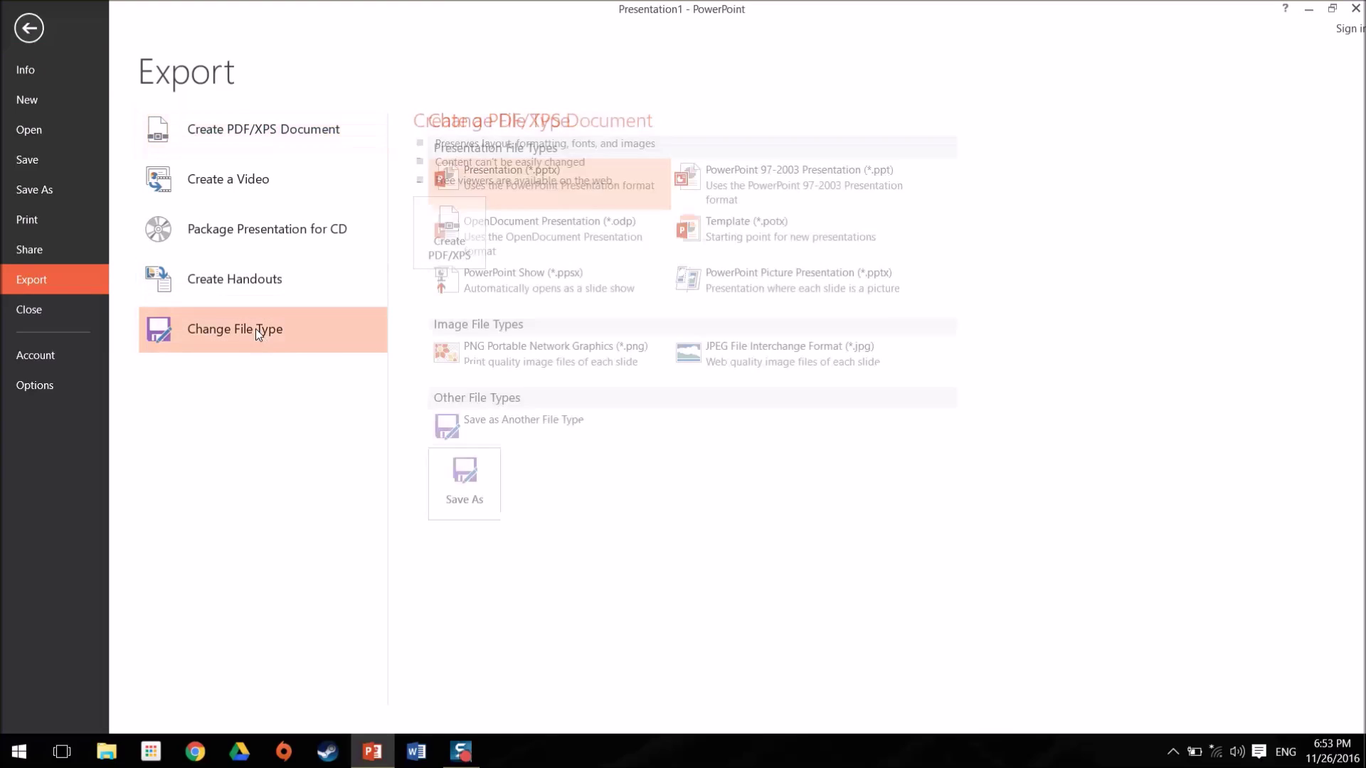
left_click(536, 363)
double_click(536, 363)
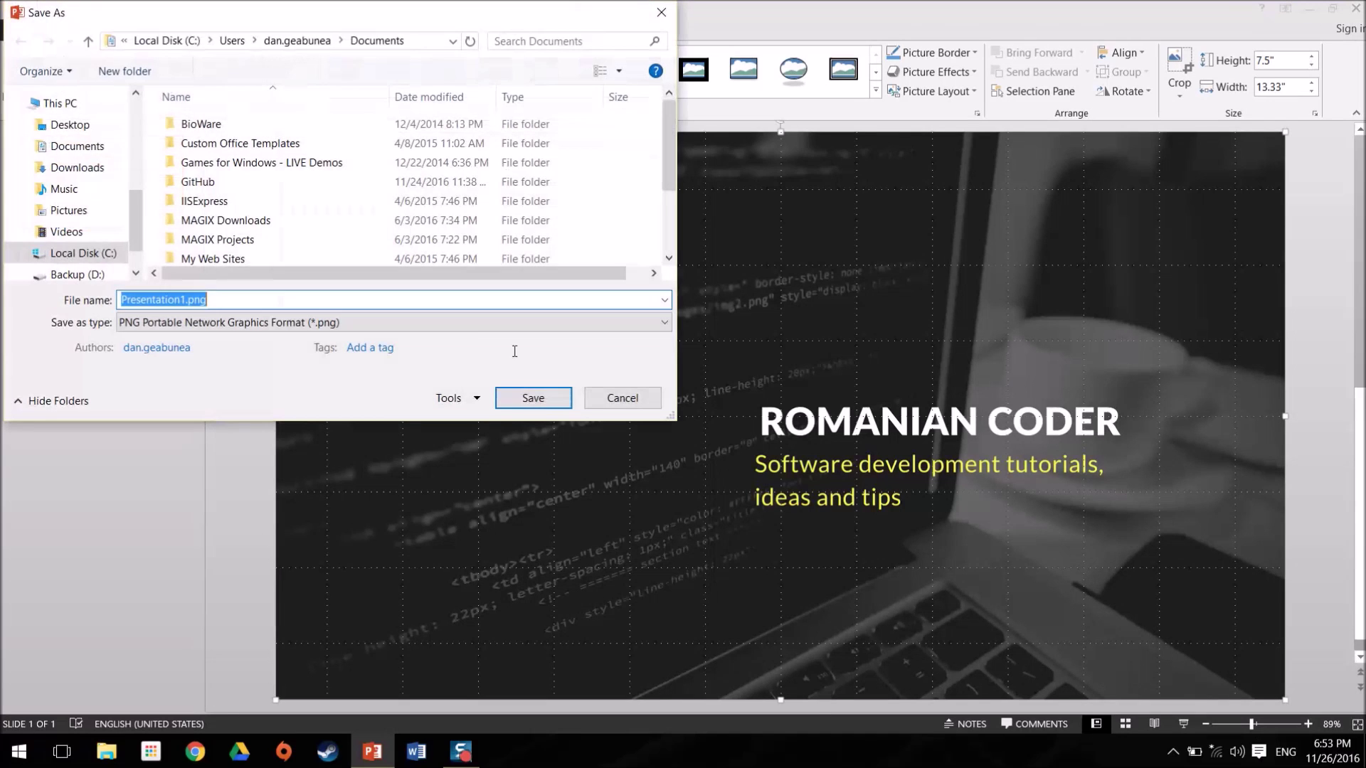
- Save only the current slide as powerpoint_image_2.png on the Desktop
left_click(70, 125)
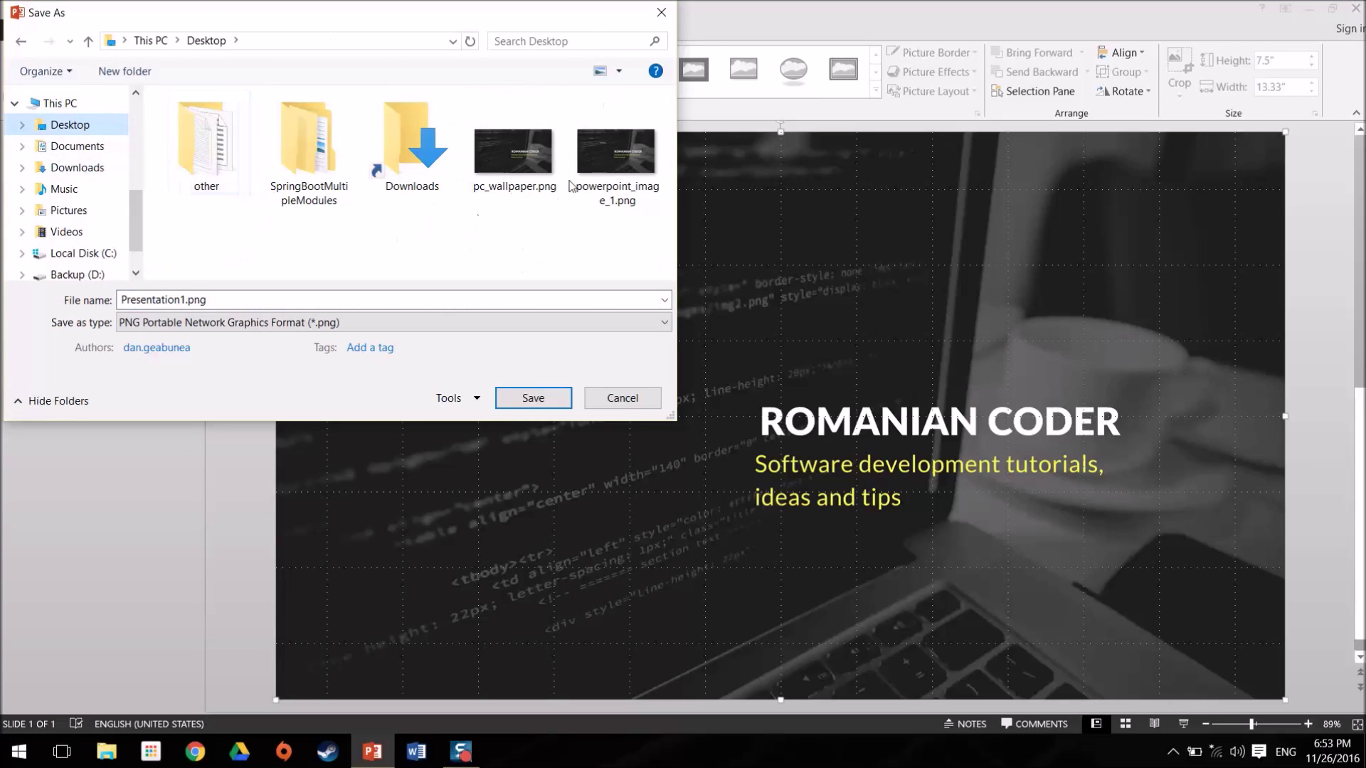
left_click(570, 187)
key("Tab")
key("Right")
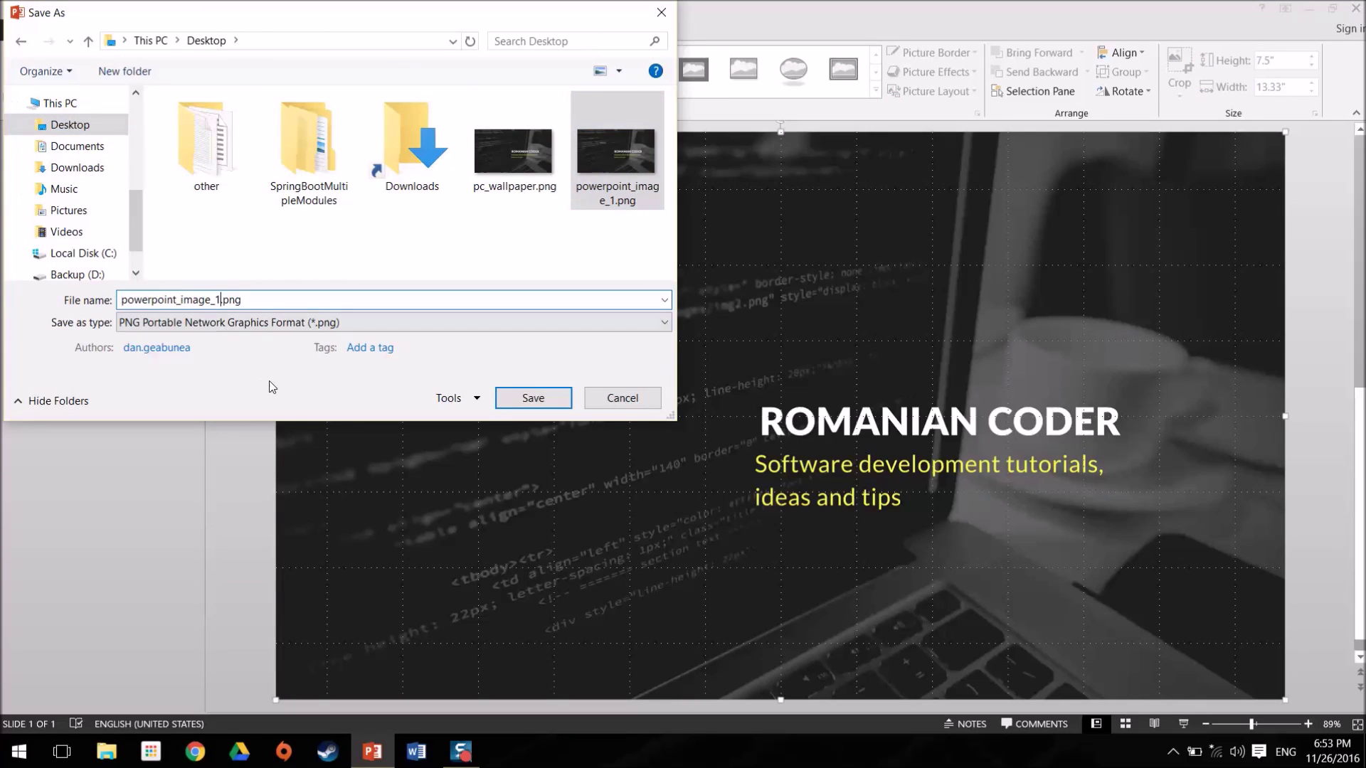
key("BackSpace")
type("2")
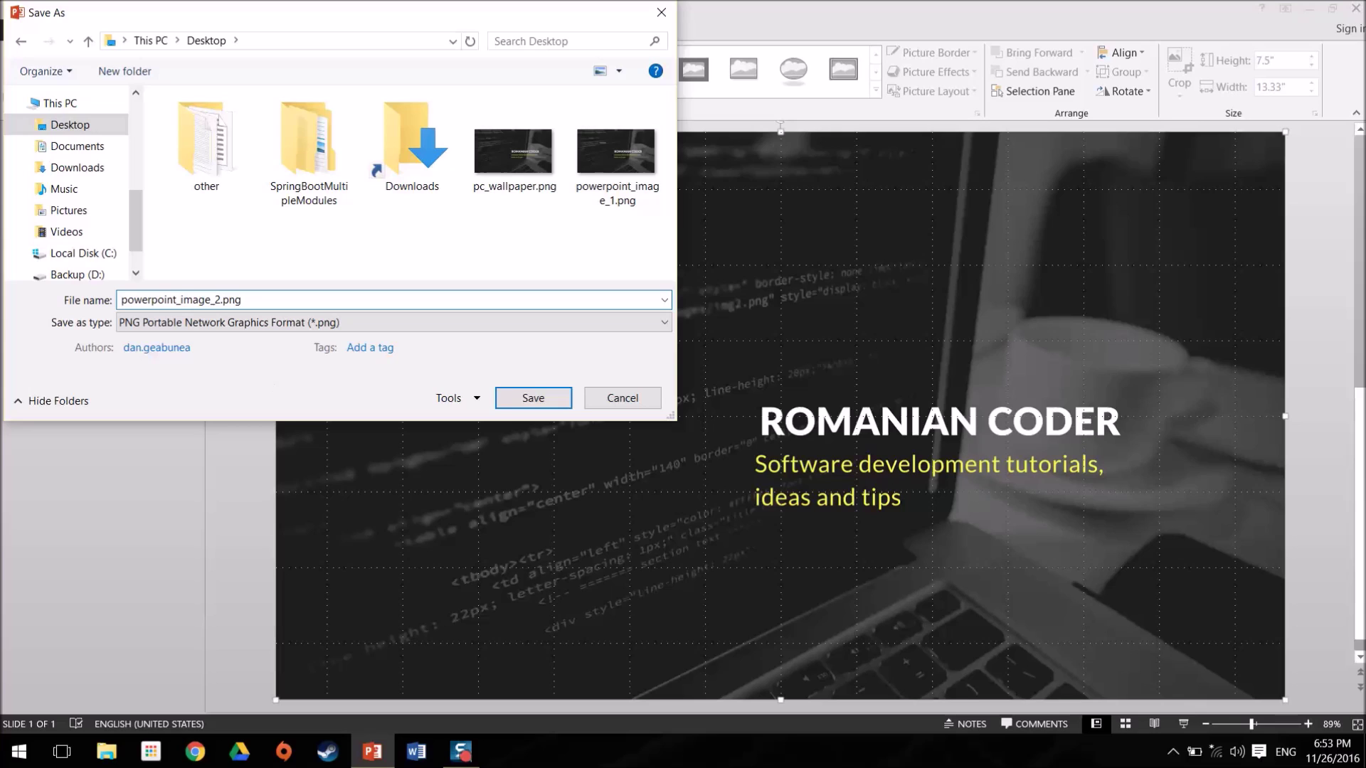
key("Return")
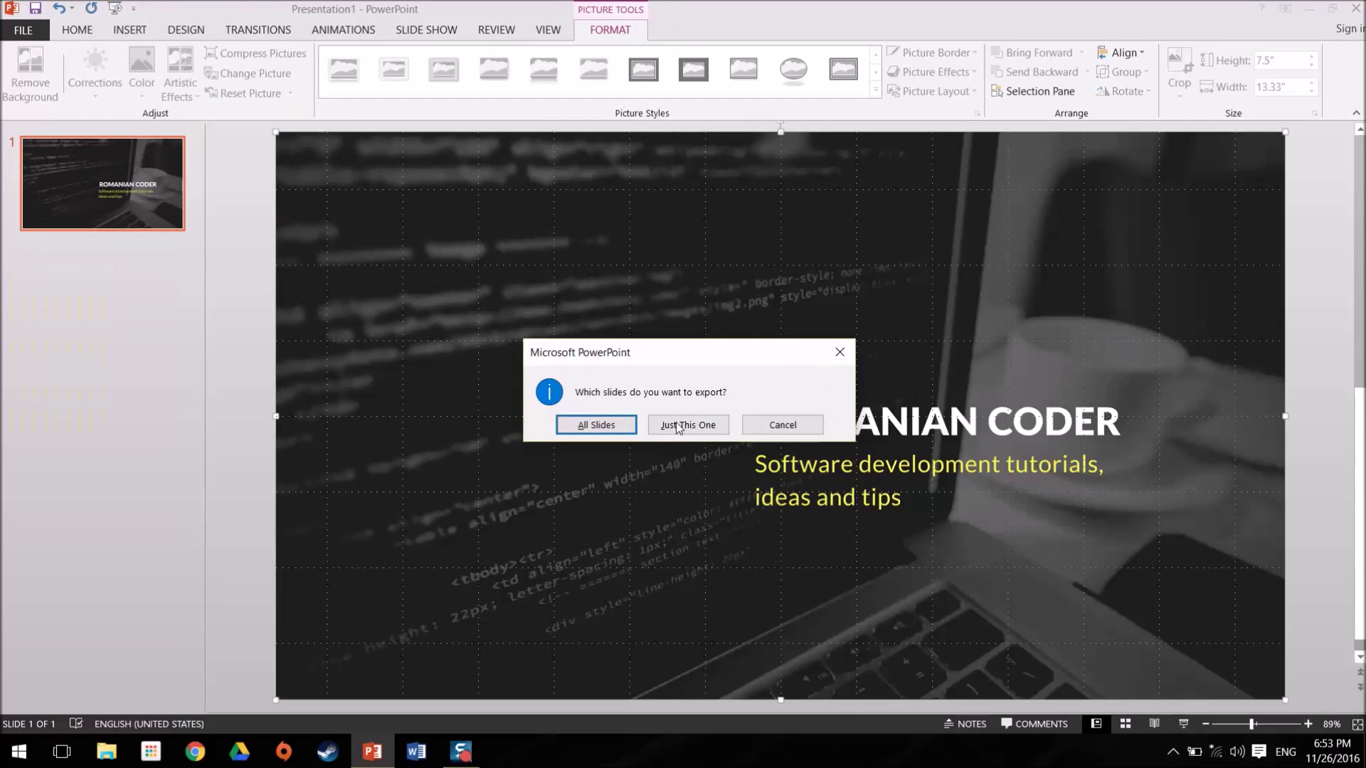
left_click(675, 423)
- On the desktop, move powerpoint_image_2.png next to the first export and confirm its Details show 1920 × 1080 pixels
left_click(1308, 9)
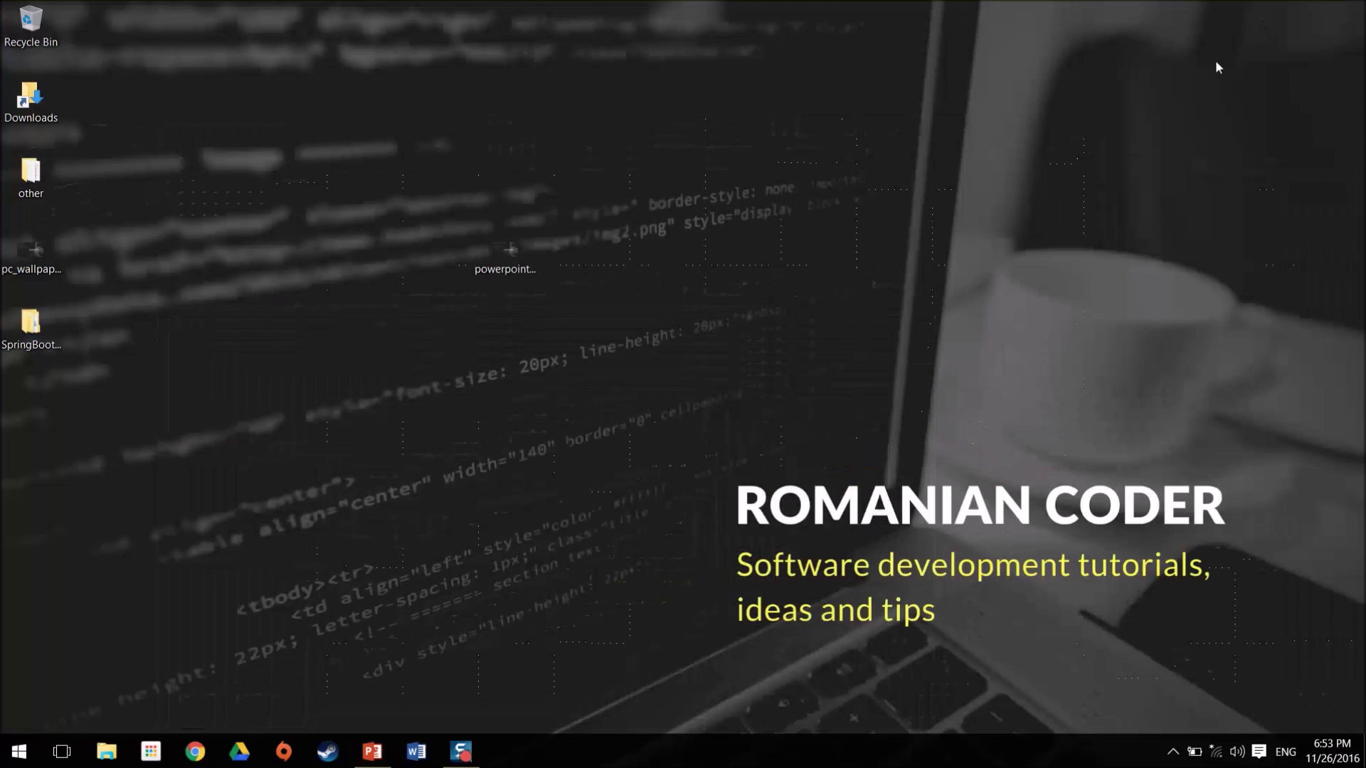
left_click_drag(40, 405, 638, 259)
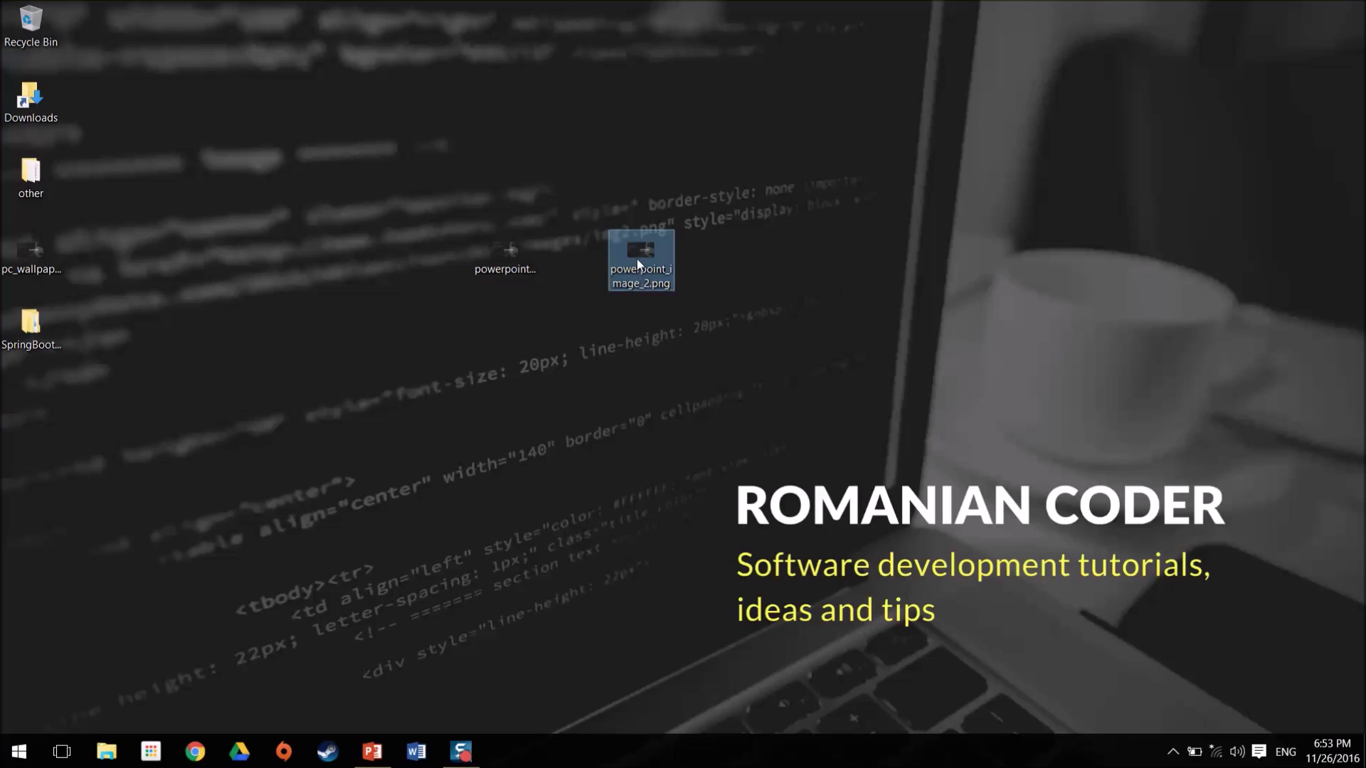
right_click(637, 259)
left_click(723, 720)
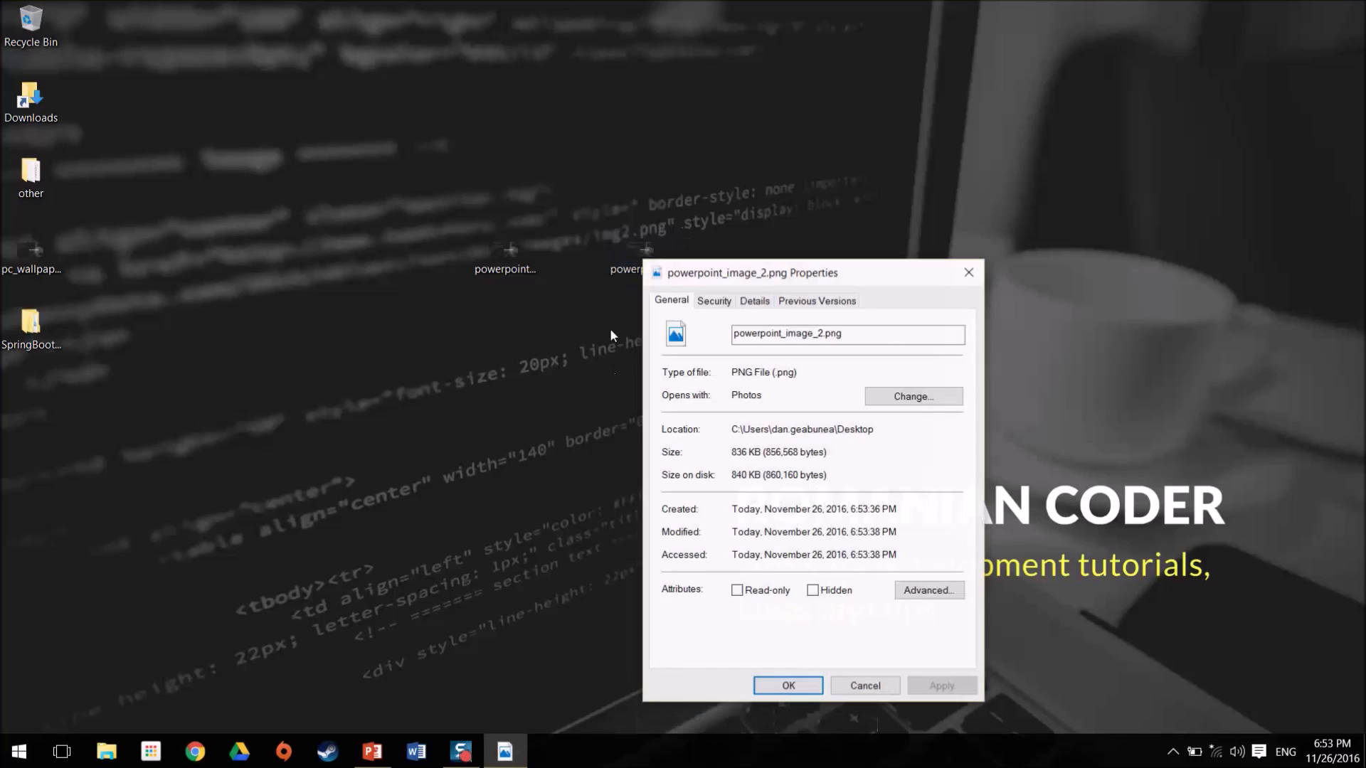
left_click(747, 303)
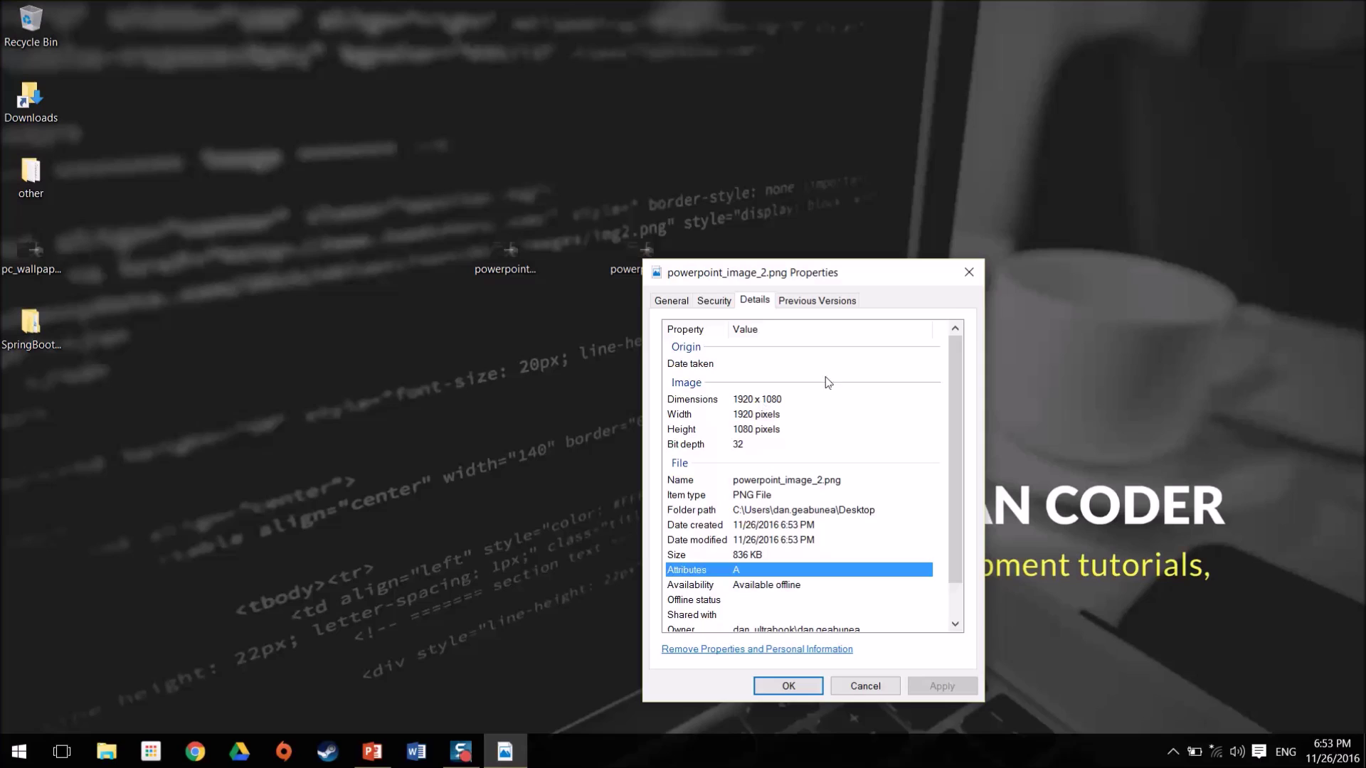
left_click(968, 273)
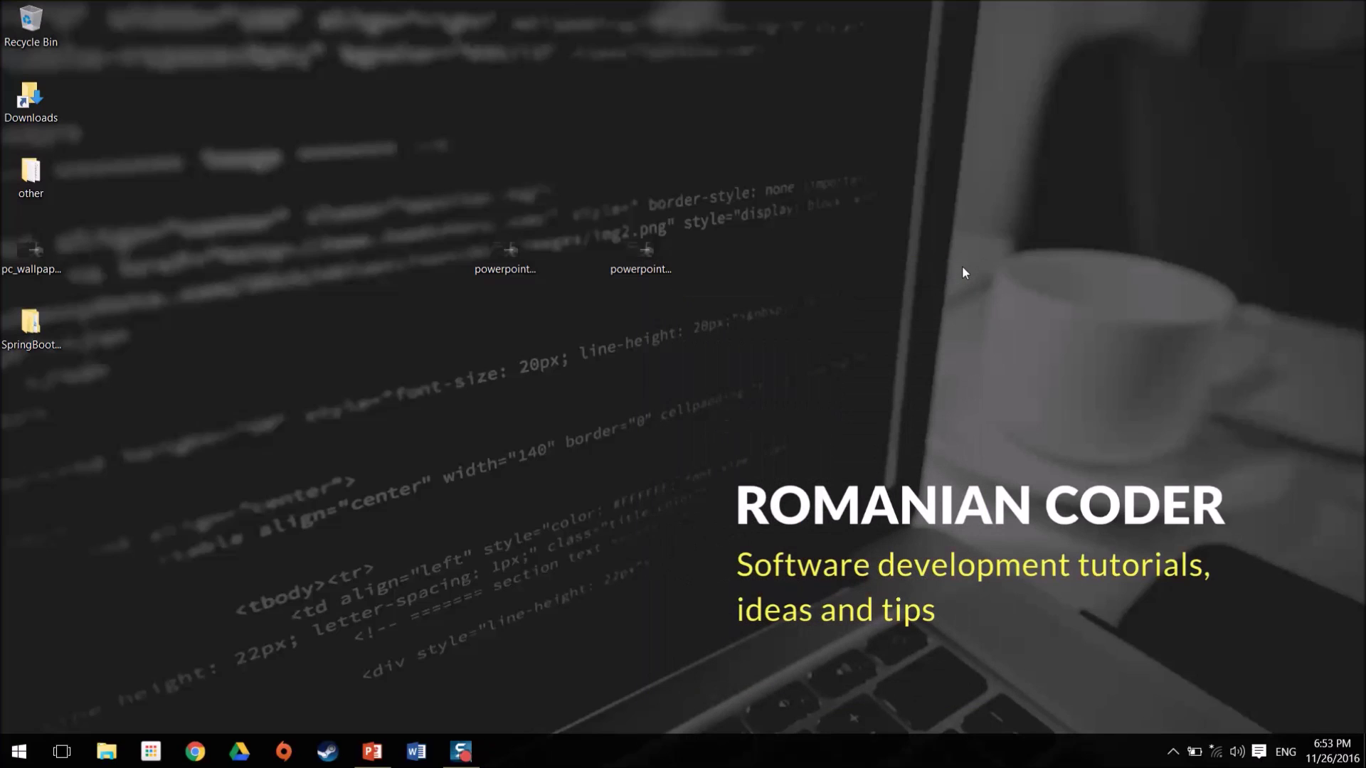